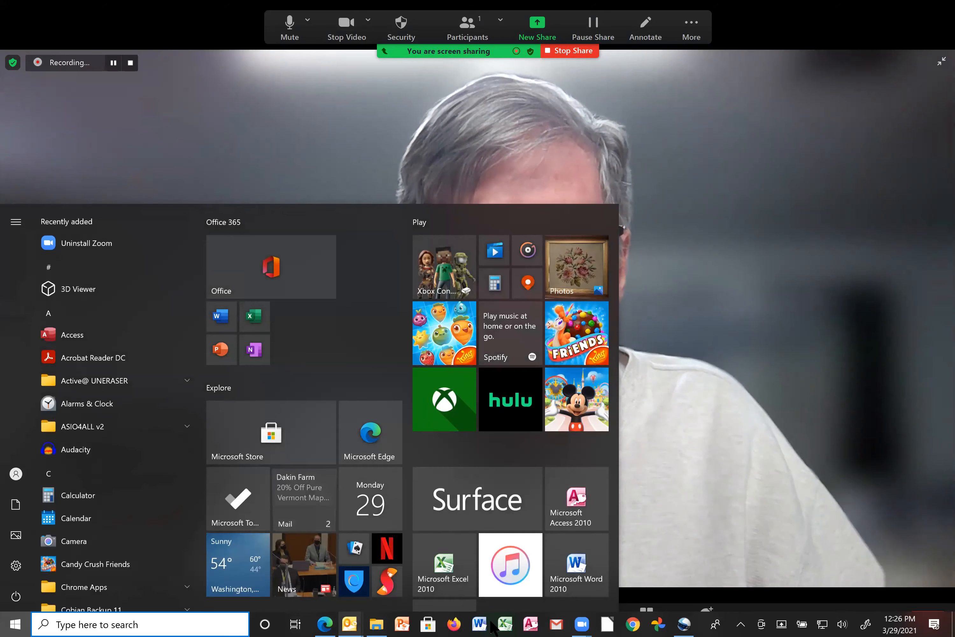
Step: Switch to OpenShot and import Carol Raw Movie.MOV from the Love Unknown folder into the project files
{"action": "left_click", "coordinate": [680, 624]}
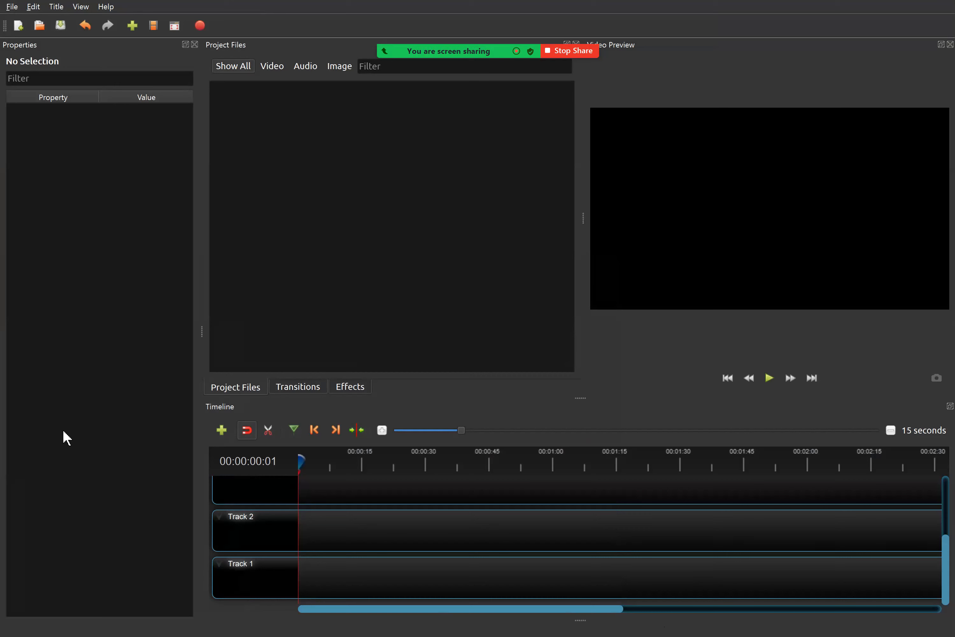
{"action": "left_click", "coordinate": [132, 26]}
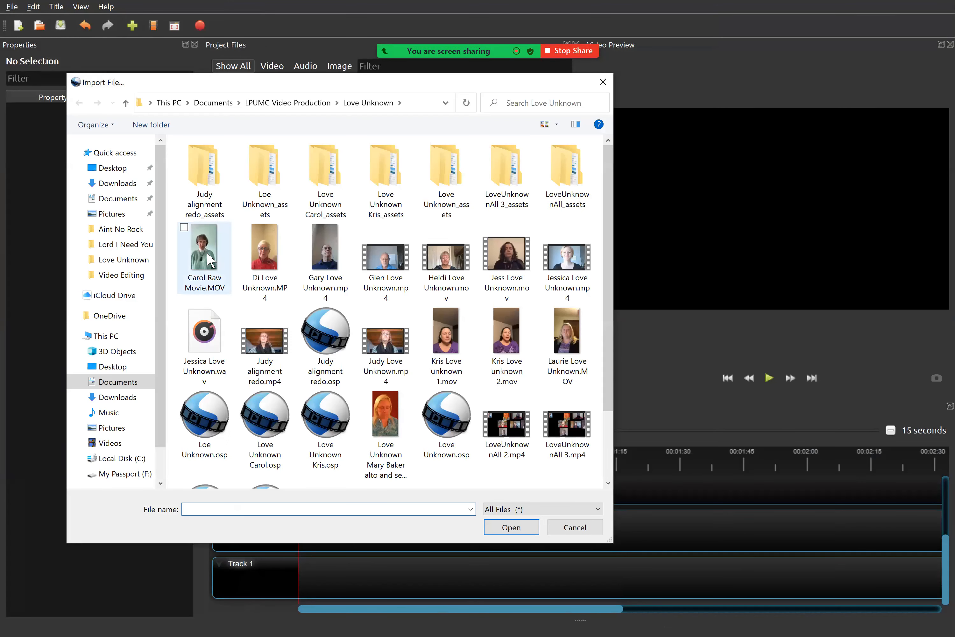
{"action": "left_click", "coordinate": [205, 253]}
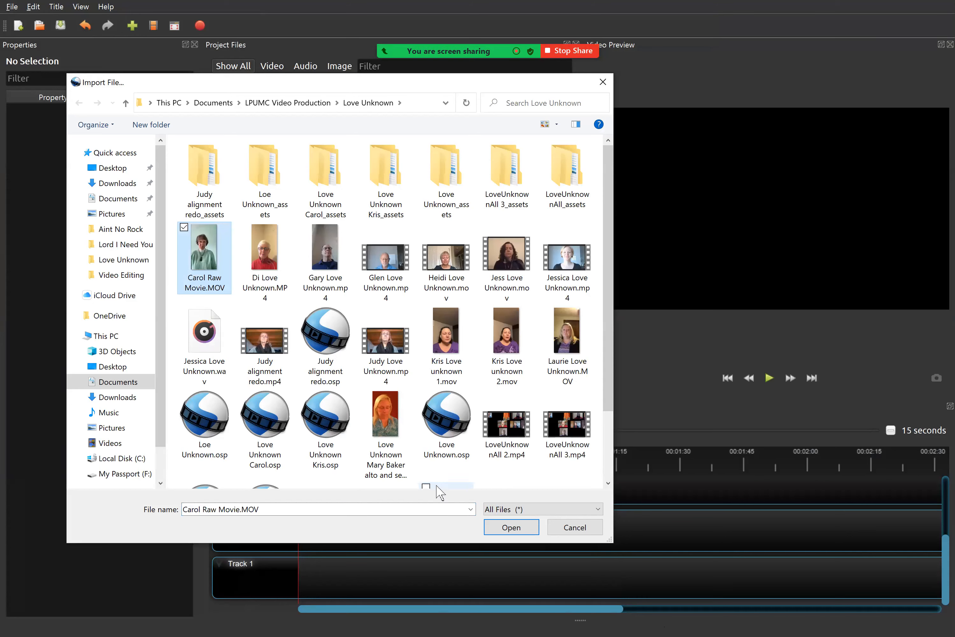
{"action": "left_click", "coordinate": [510, 527]}
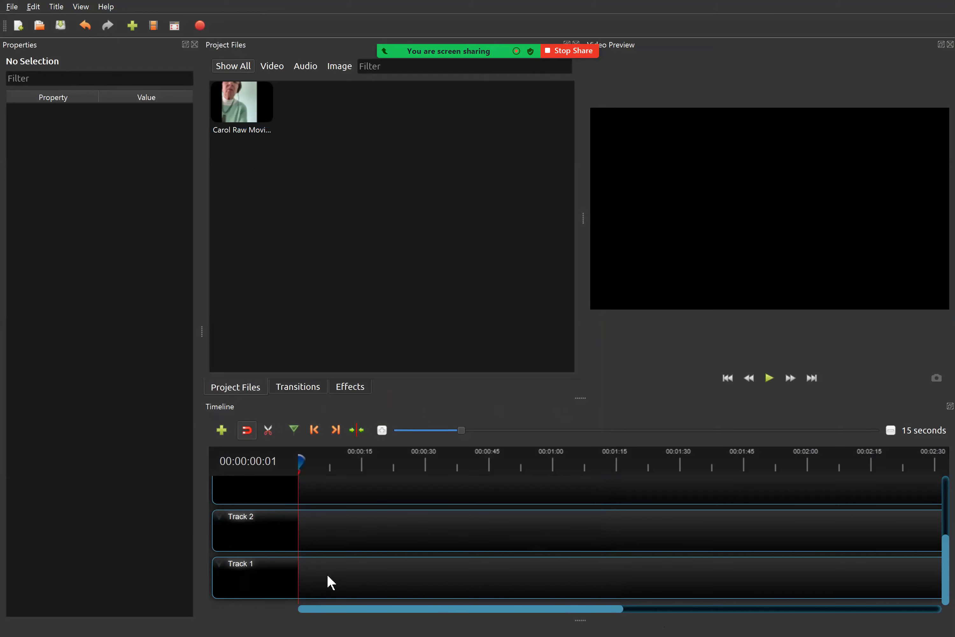
Step: Place Carol Raw Movie.MOV on Track 1 at about 14.4 seconds and show its audio waveform
{"action": "left_click", "coordinate": [224, 120]}
{"action": "left_click_drag", "start_coordinate": [242, 117], "coordinate": [421, 578]}
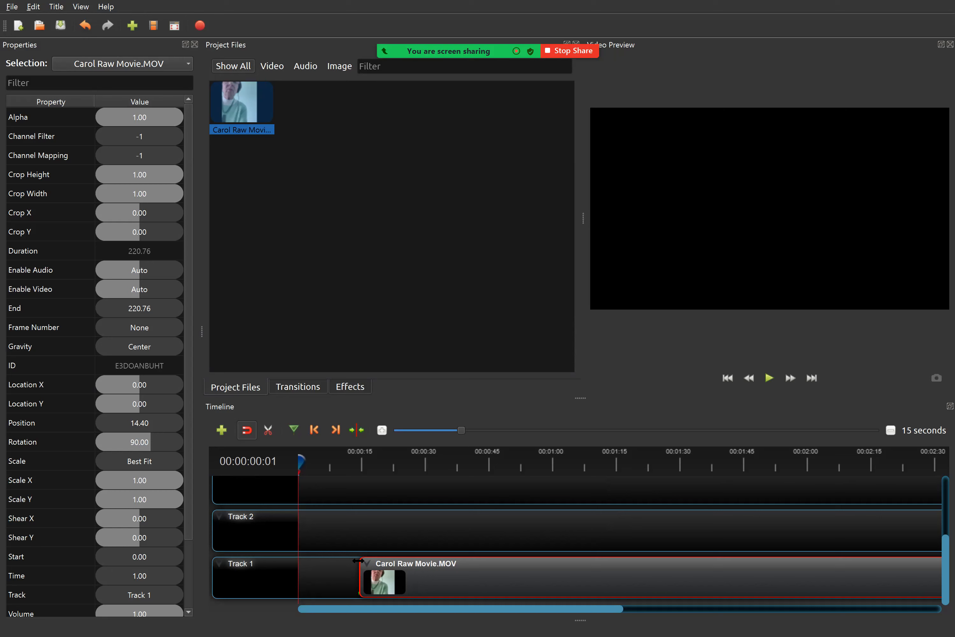
{"action": "right_click", "coordinate": [474, 573]}
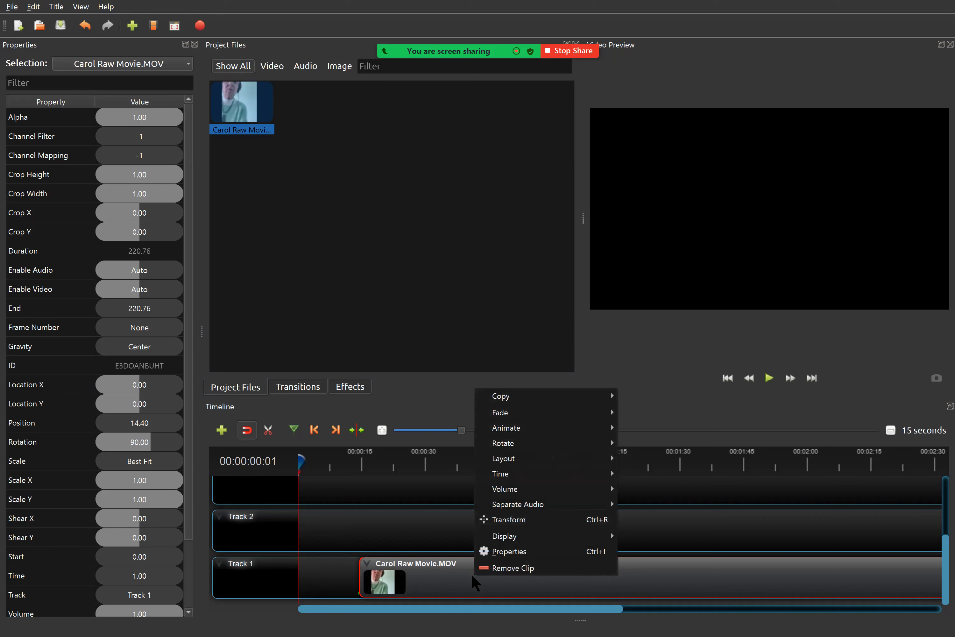
{"action": "mouse_move", "coordinate": [505, 536]}
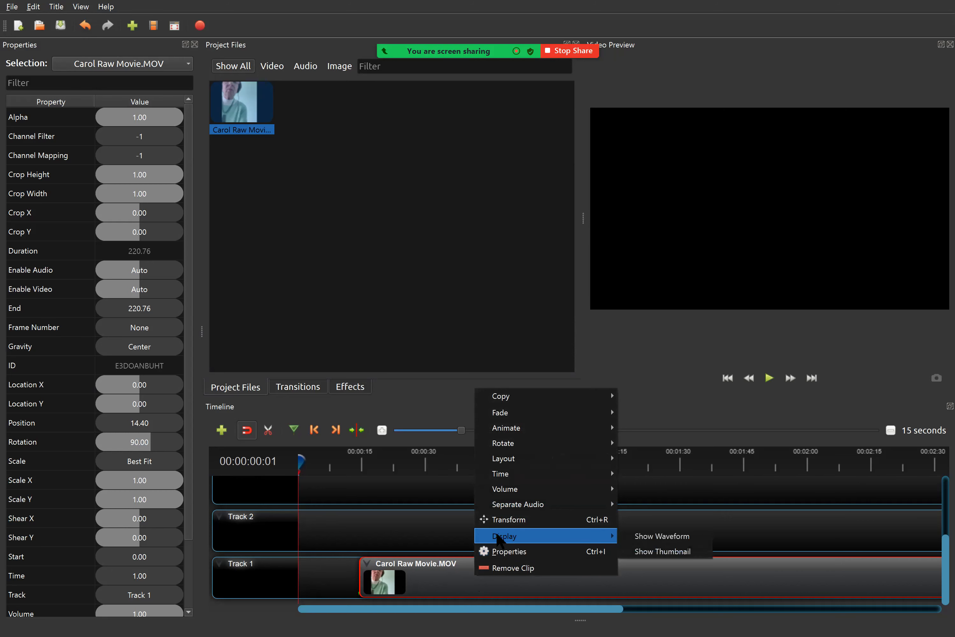
{"action": "left_click", "coordinate": [635, 538]}
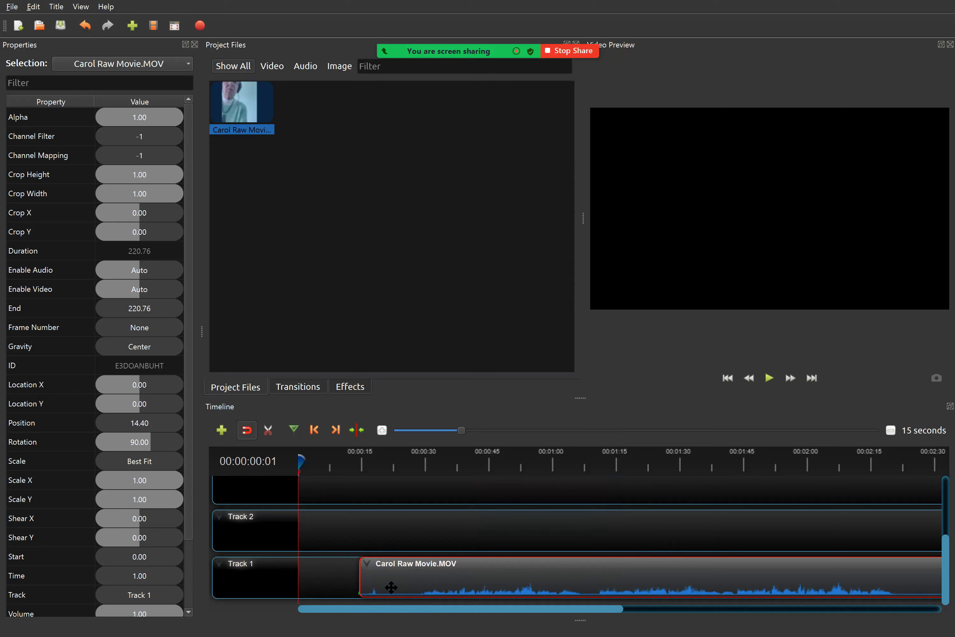
Step: Slice Carol Raw Movie.MOV at 00:00:18:24, keeping the right side, and check the frames around the cut
{"action": "right_click", "coordinate": [408, 572]}
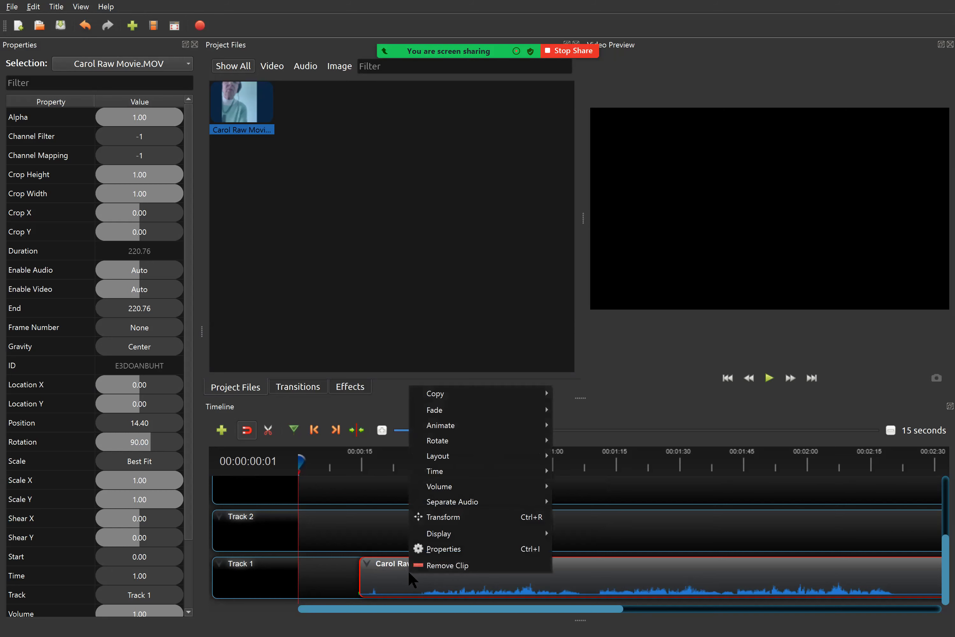
{"action": "left_click", "coordinate": [411, 547]}
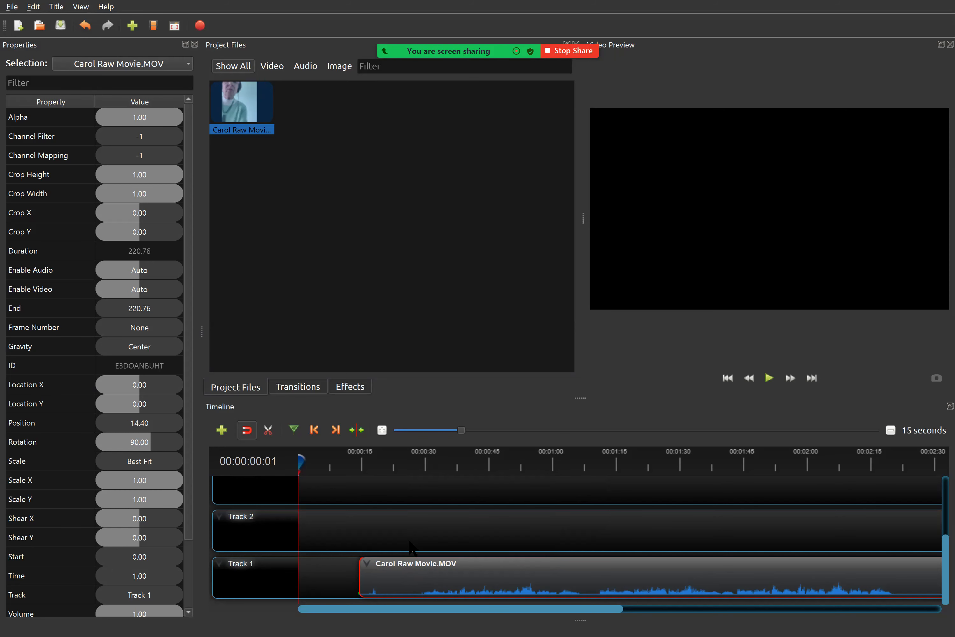
{"action": "left_click", "coordinate": [413, 463]}
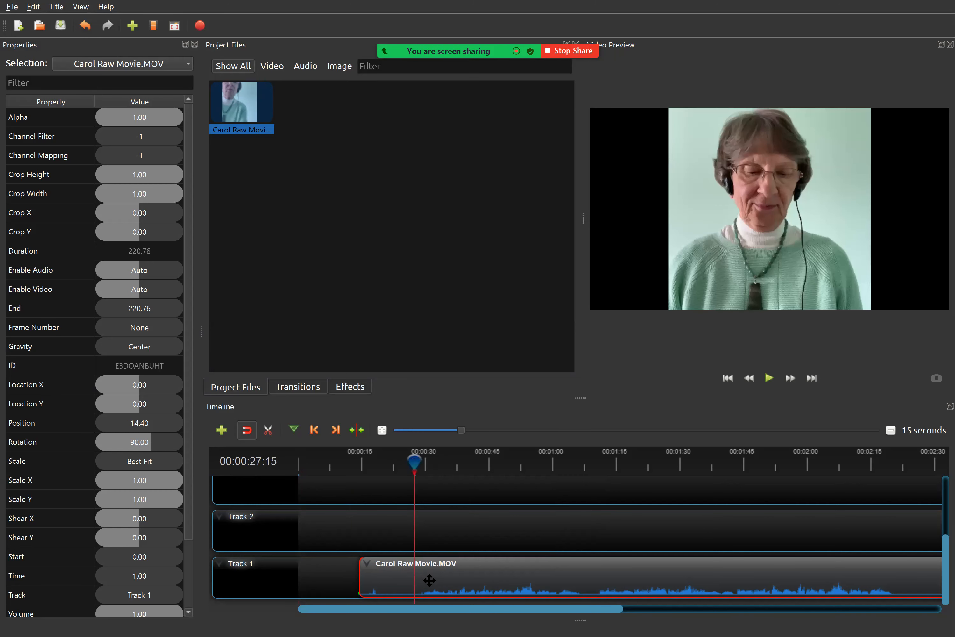
{"action": "left_click_drag", "start_coordinate": [420, 464], "coordinate": [377, 465]}
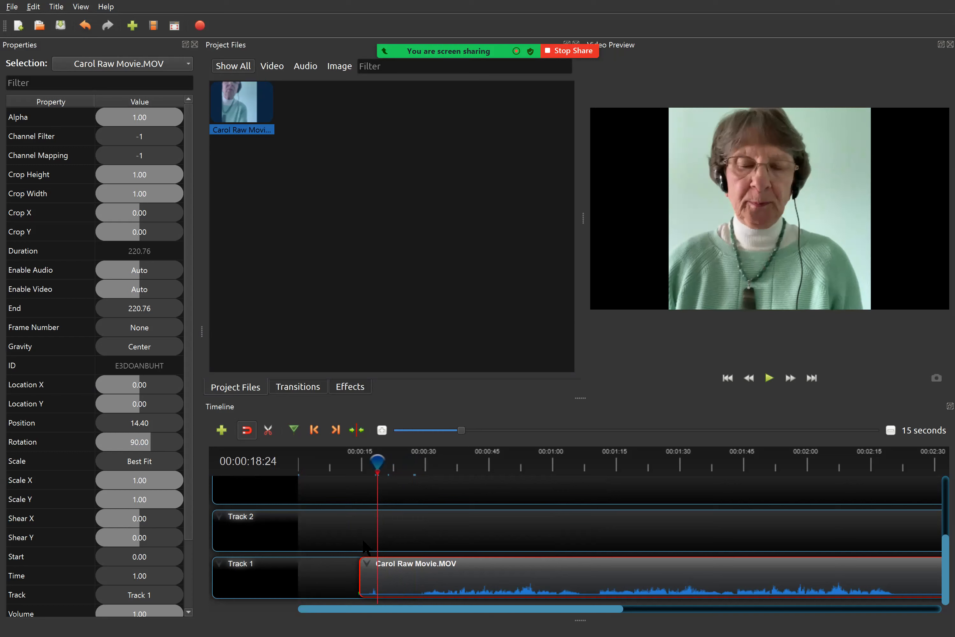
{"action": "right_click", "coordinate": [365, 577]}
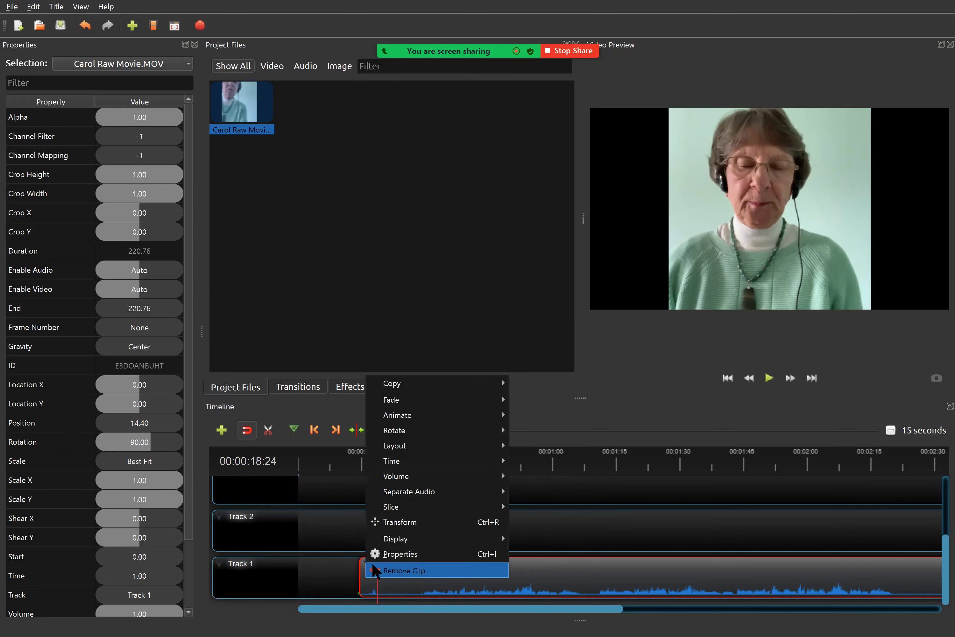
{"action": "mouse_move", "coordinate": [396, 507]}
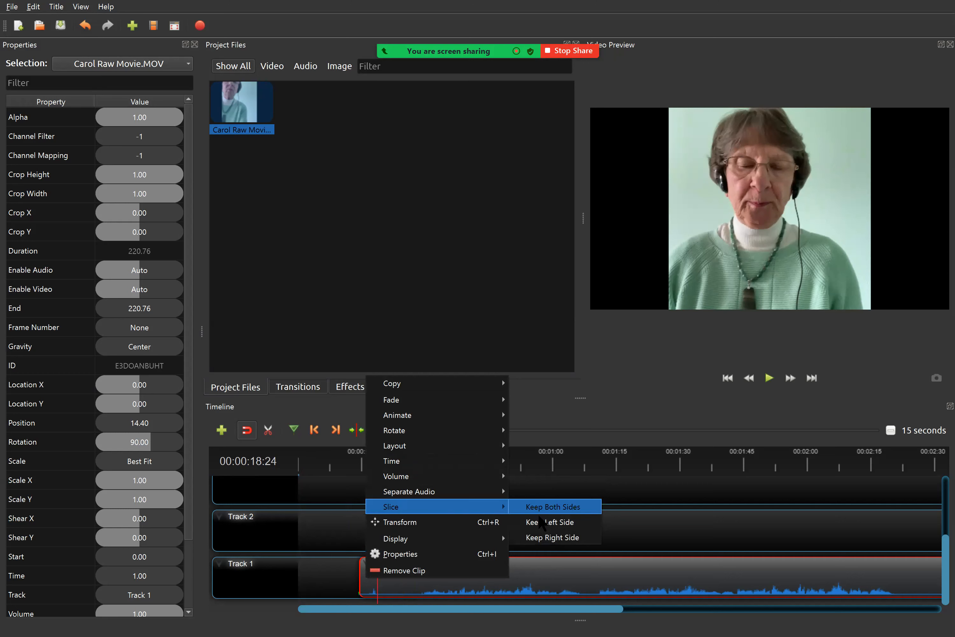
{"action": "left_click", "coordinate": [555, 541]}
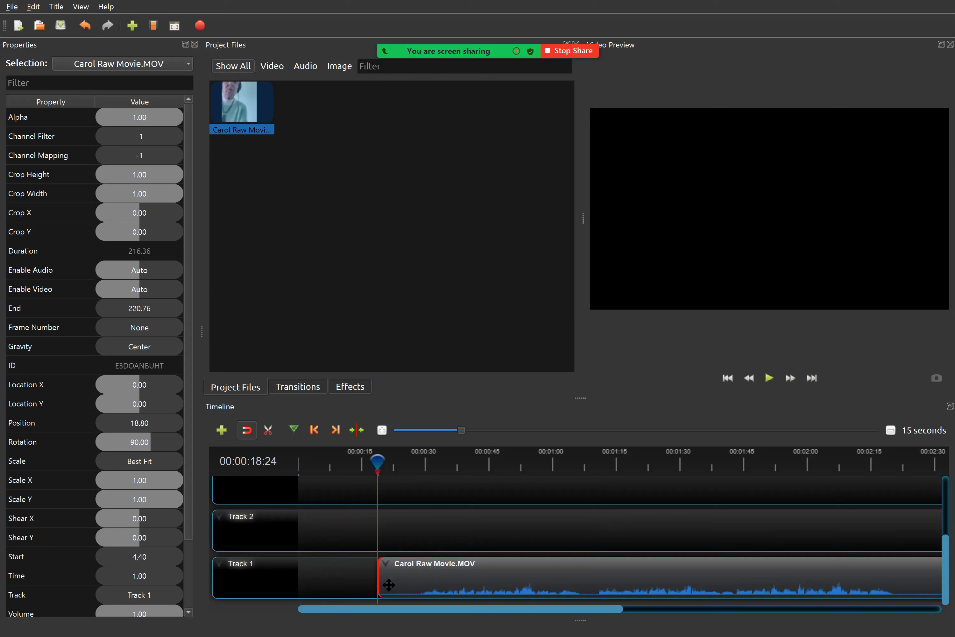
{"action": "key", "text": "Right"}
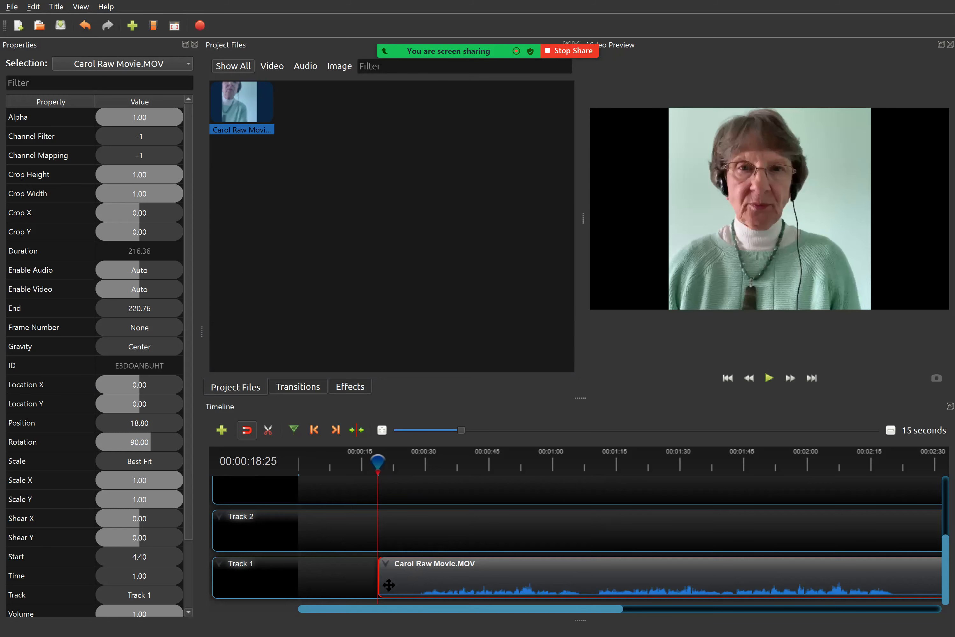
{"action": "key", "text": "Left"}
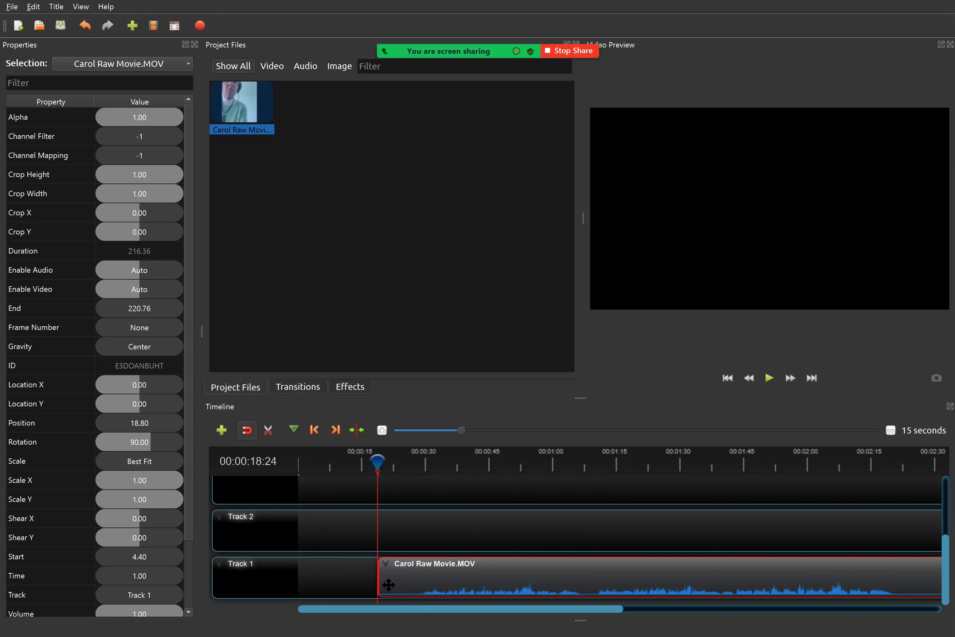
{"action": "key", "text": "Right"}
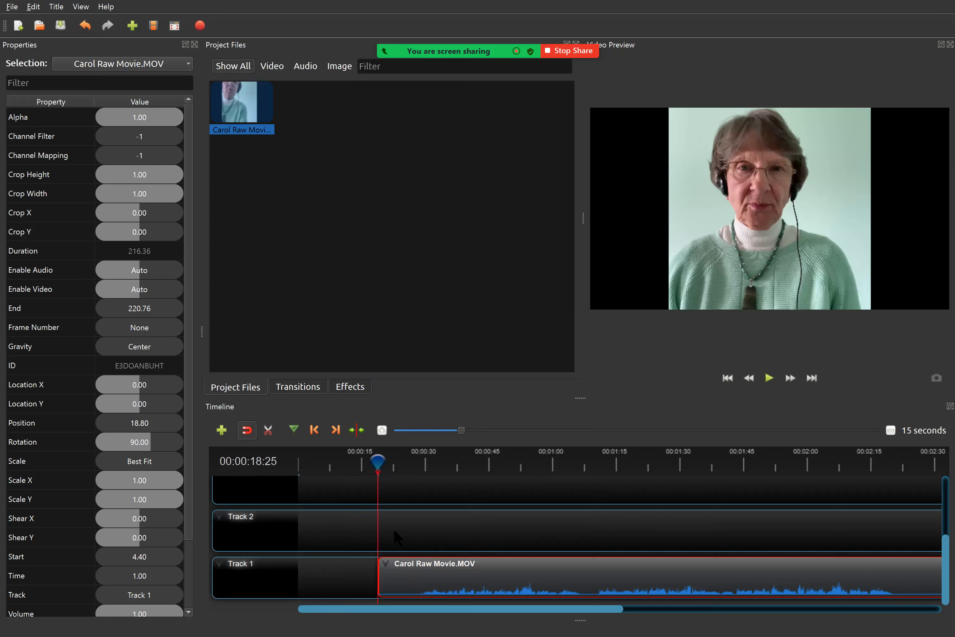
Step: Import Piano.mp3 from Documents > MuseScore3 > Scores > Love Unknown into the project files
{"action": "left_click", "coordinate": [132, 26]}
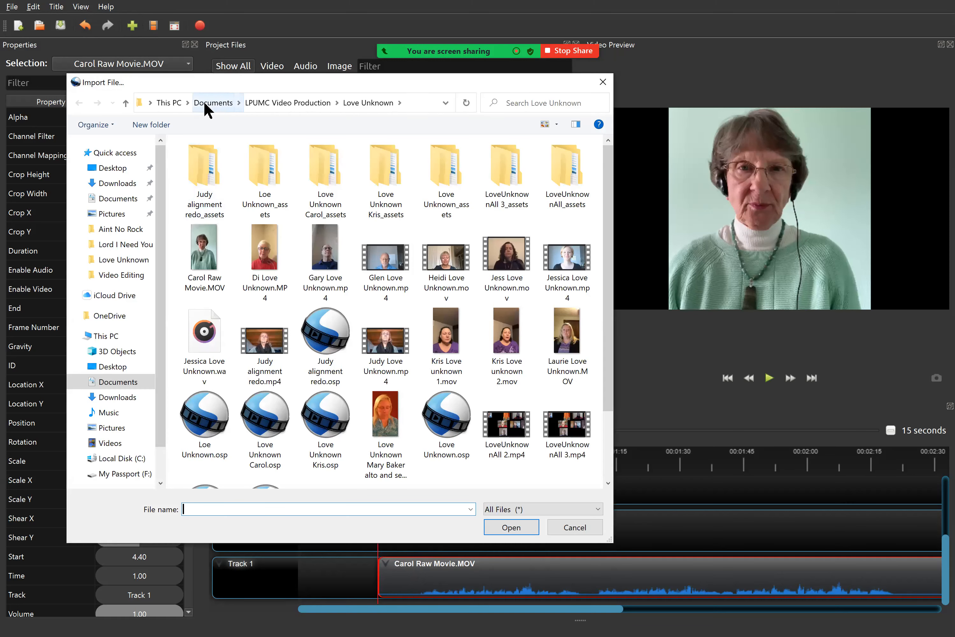
{"action": "left_click", "coordinate": [213, 103]}
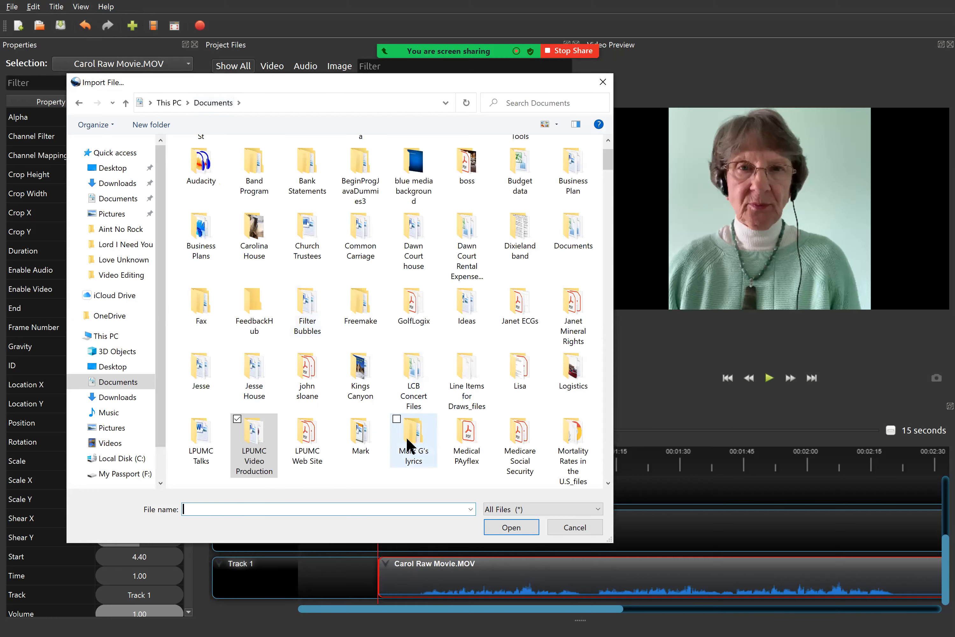
{"action": "scroll", "coordinate": [401, 429], "scroll_direction": "down", "scroll_amount": 5}
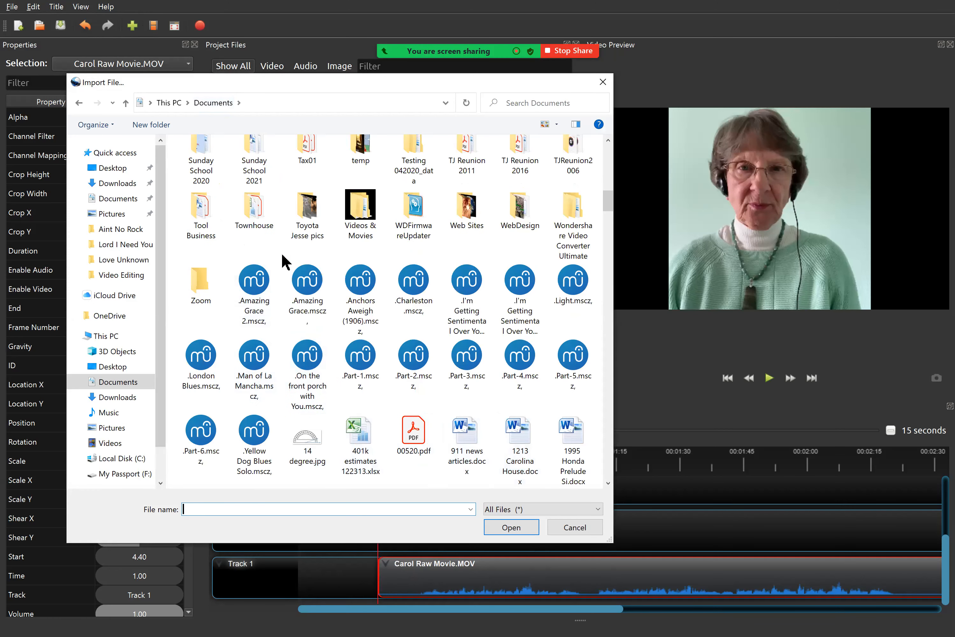
{"action": "scroll", "coordinate": [271, 230], "scroll_direction": "up", "scroll_amount": 4}
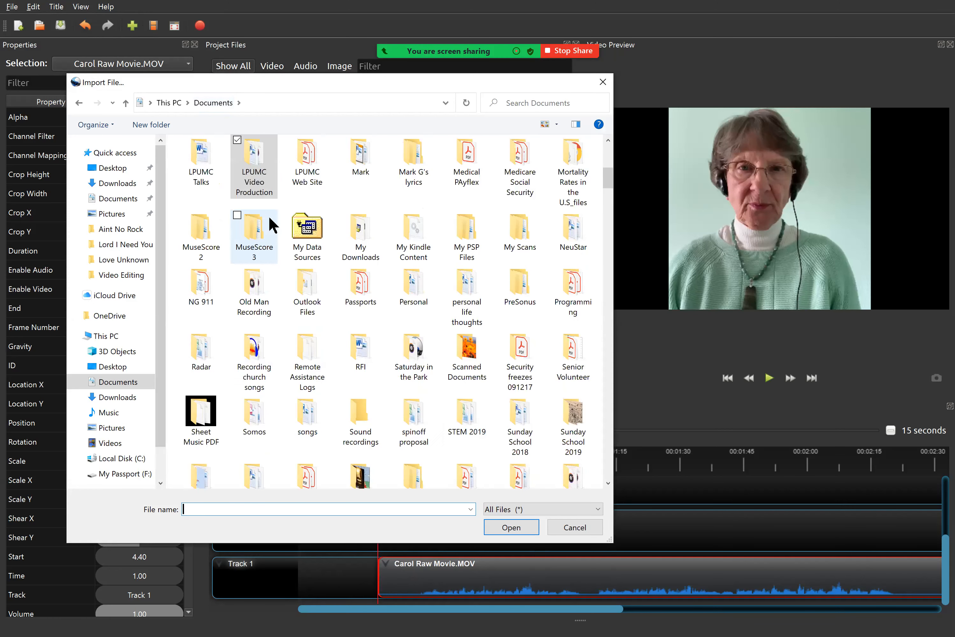
{"action": "double_click", "coordinate": [253, 247]}
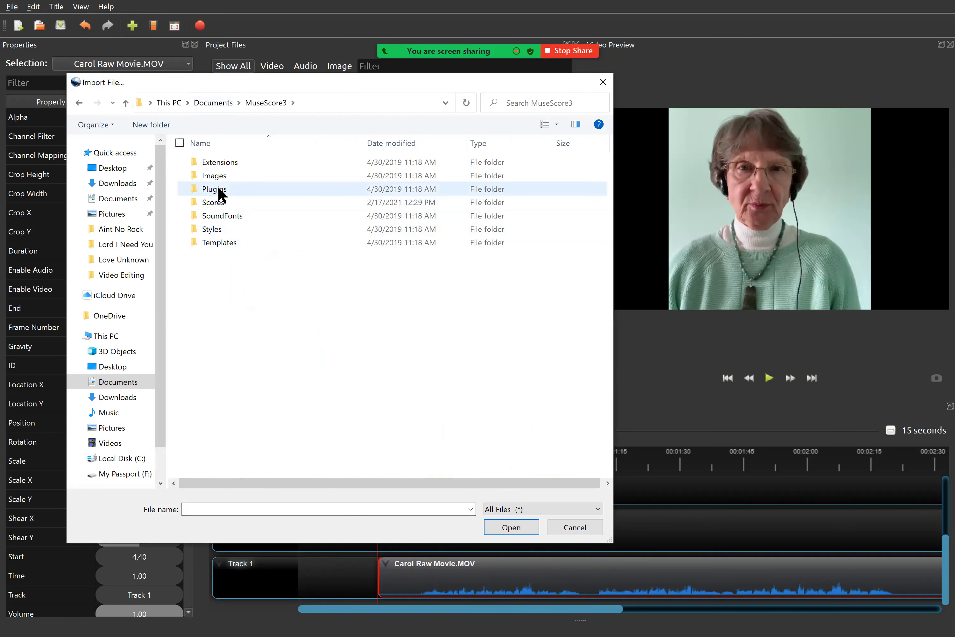
{"action": "double_click", "coordinate": [220, 202]}
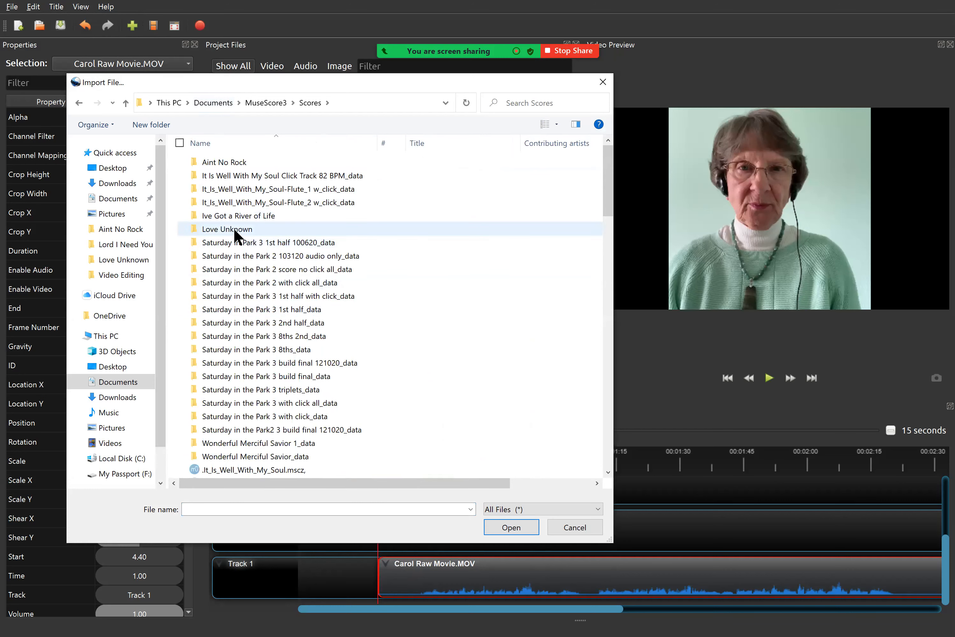
{"action": "double_click", "coordinate": [235, 230]}
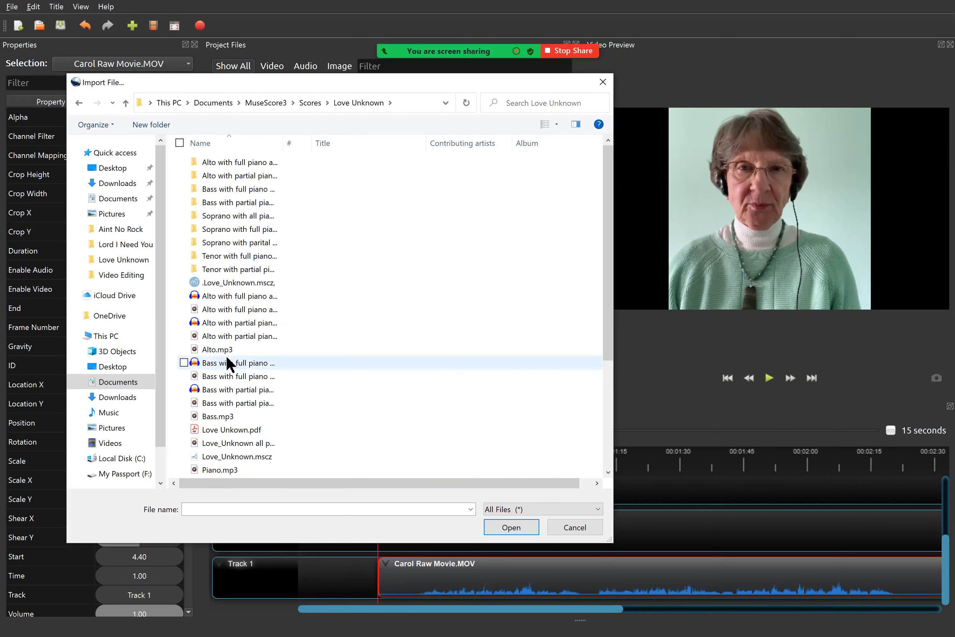
{"action": "scroll", "coordinate": [230, 373], "scroll_direction": "down", "scroll_amount": 1}
{"action": "double_click", "coordinate": [226, 431]}
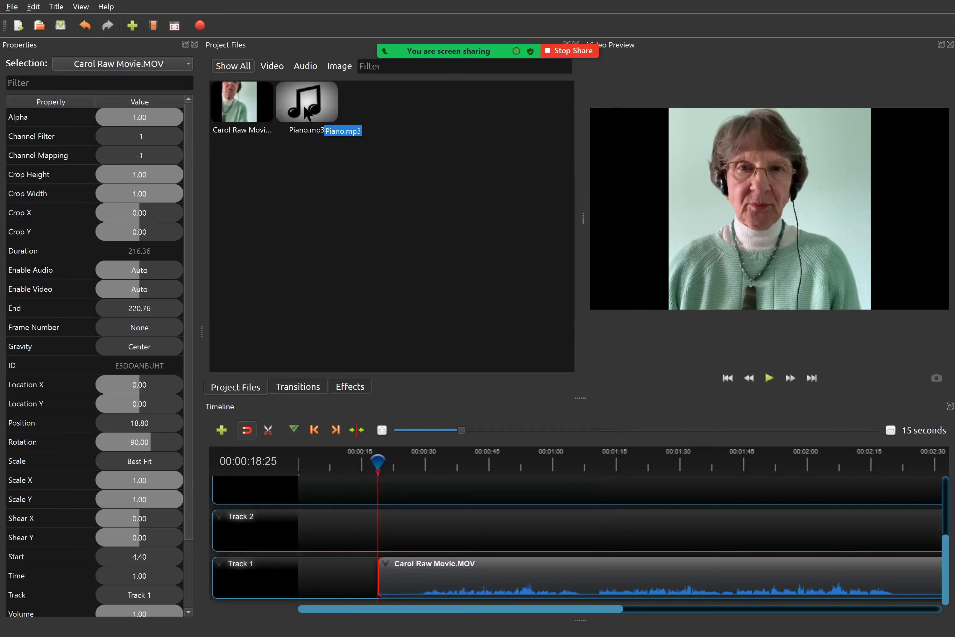
Step: Place Piano.mp3 at the very start of Track 2 and show its audio waveform
{"action": "left_click_drag", "start_coordinate": [306, 105], "coordinate": [292, 534]}
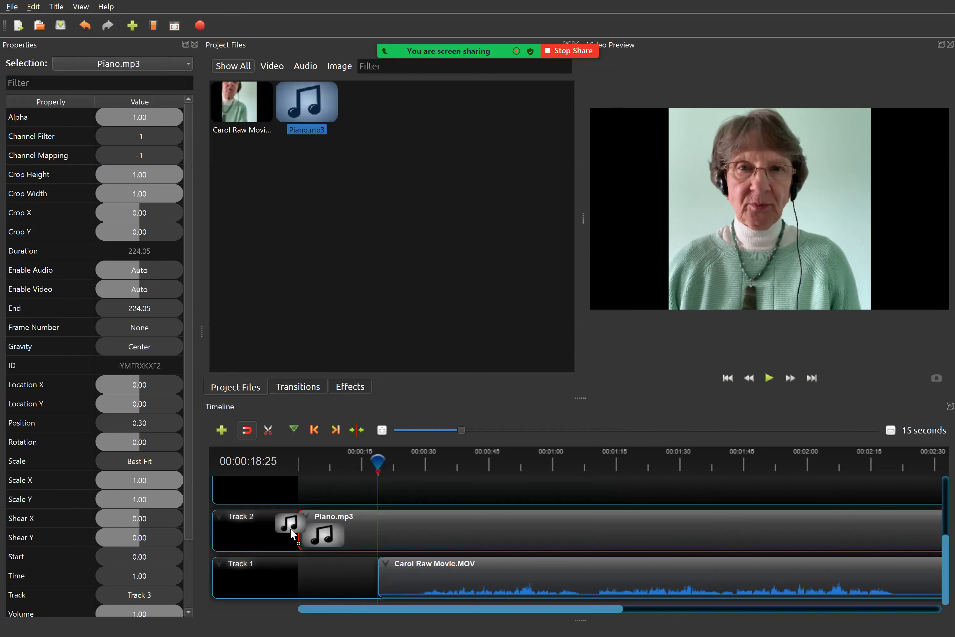
{"action": "right_click", "coordinate": [358, 531]}
{"action": "mouse_move", "coordinate": [405, 496]}
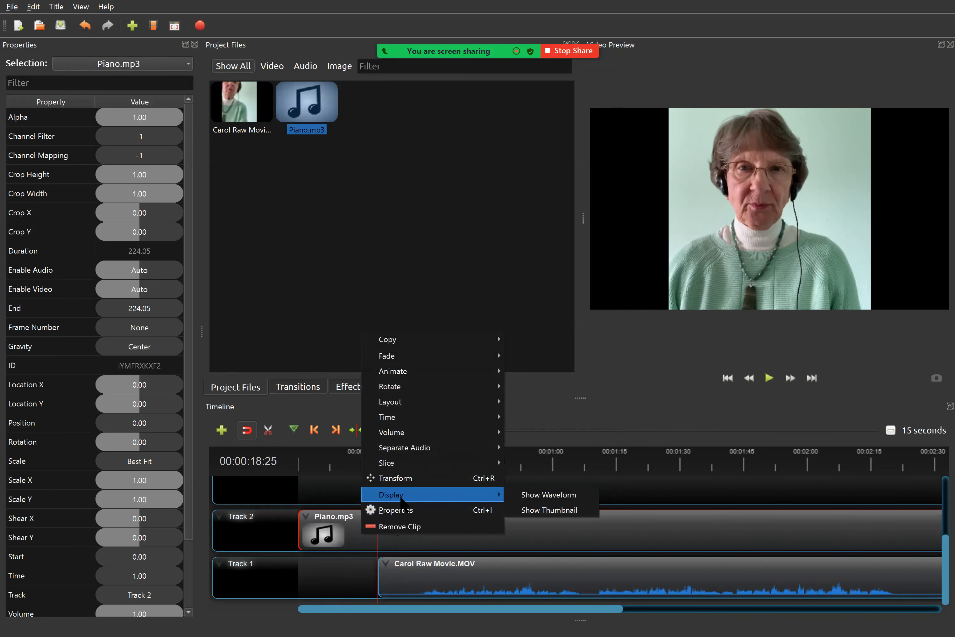
{"action": "left_click", "coordinate": [533, 495]}
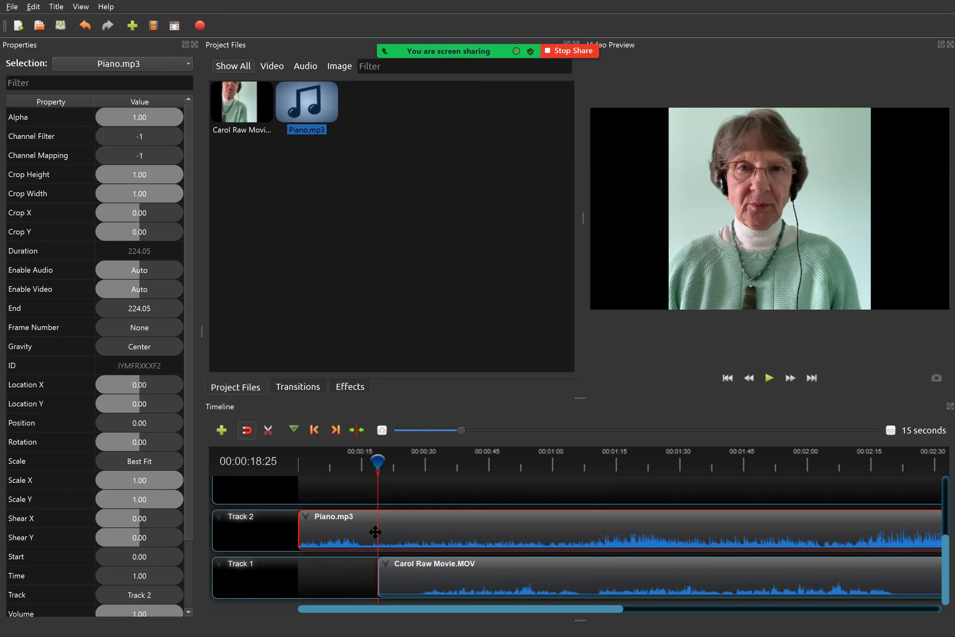
Step: Turn off timeline snapping and shift Carol Raw Movie.MOV earlier on Track 1 to position 7.40, aligning its waveform with the piano's
{"action": "left_click", "coordinate": [413, 574]}
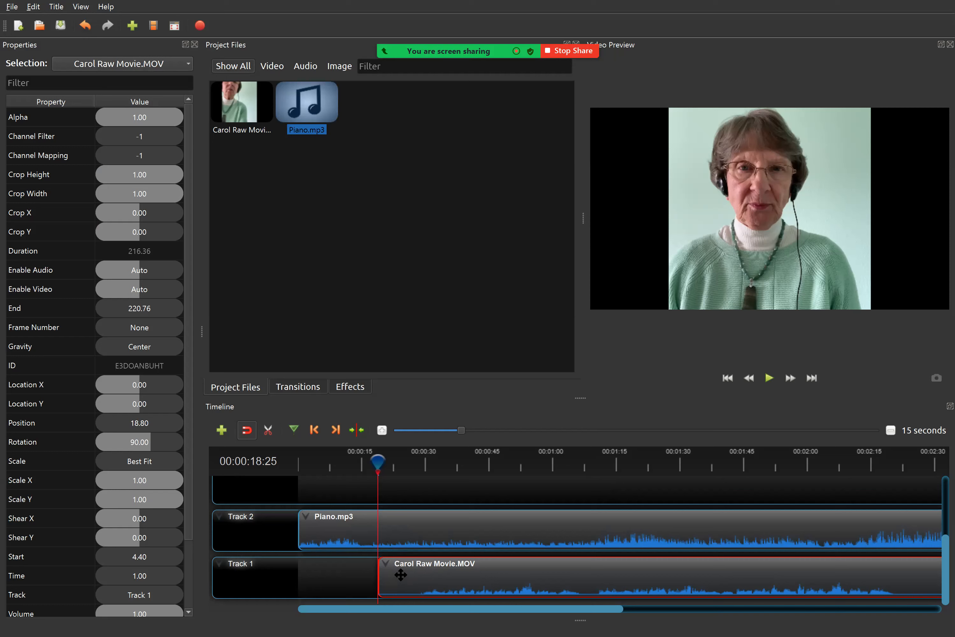
{"action": "left_click_drag", "start_coordinate": [421, 573], "coordinate": [379, 572]}
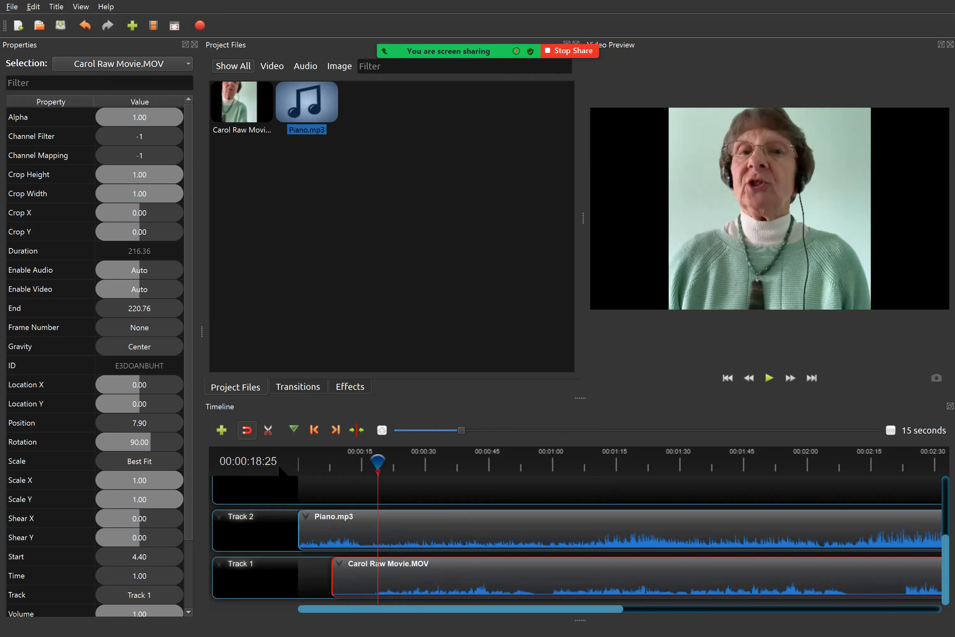
{"action": "left_click", "coordinate": [249, 434]}
{"action": "left_click", "coordinate": [248, 430]}
{"action": "left_click_drag", "start_coordinate": [459, 432], "coordinate": [414, 432]}
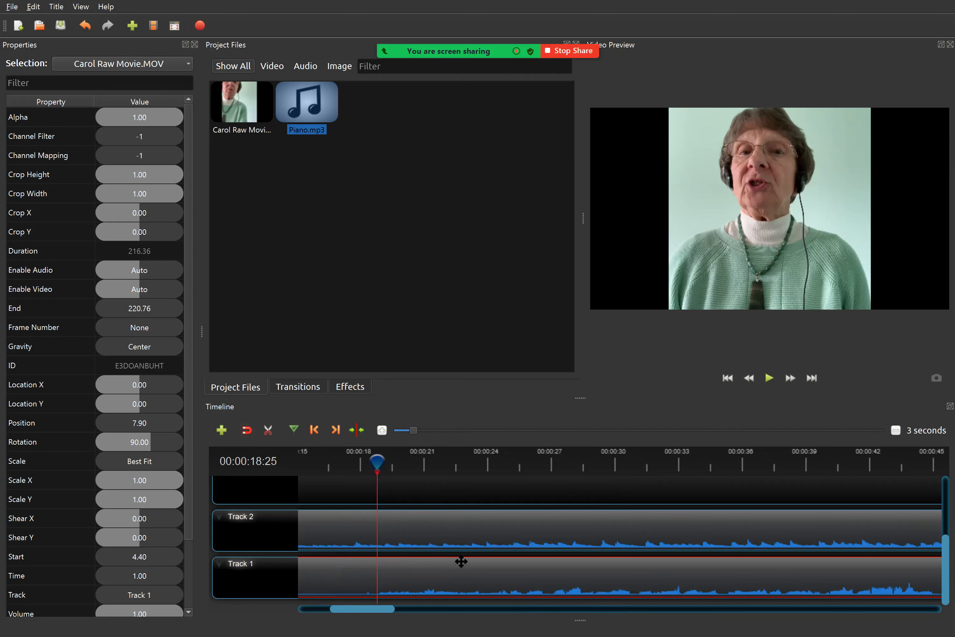
{"action": "left_click_drag", "start_coordinate": [457, 575], "coordinate": [366, 569]}
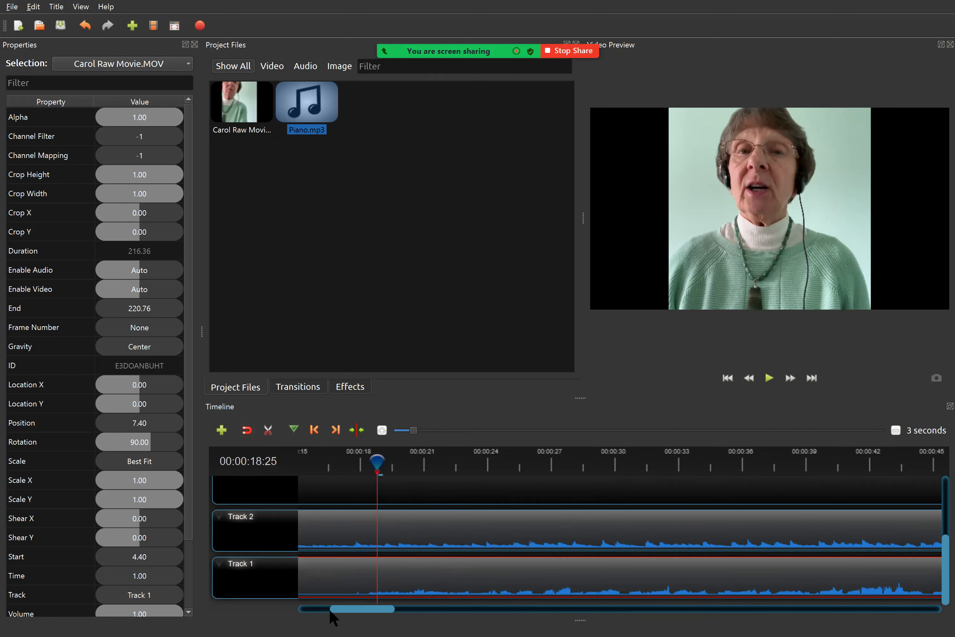
Step: Play the timeline from the very start up to where Carol Raw Movie.MOV begins, at about 00:00:07:13
{"action": "left_click_drag", "start_coordinate": [330, 610], "coordinate": [292, 605]}
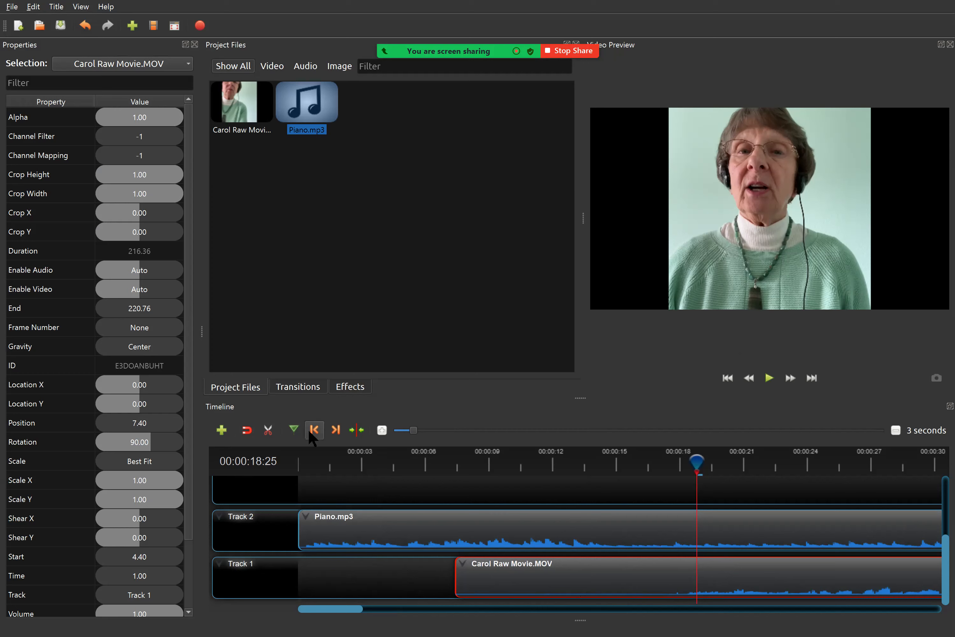
{"action": "left_click", "coordinate": [732, 382]}
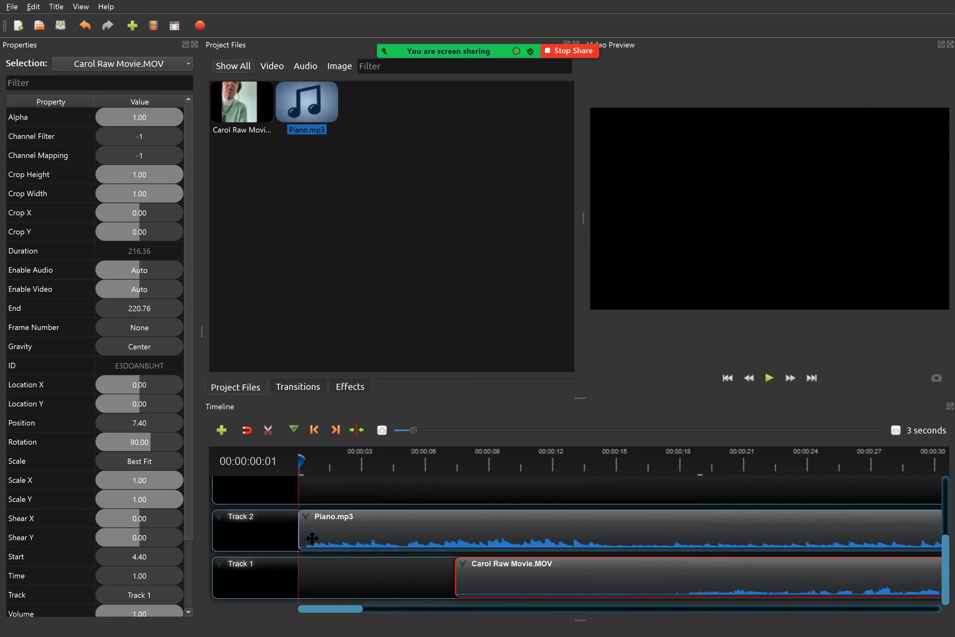
{"action": "key", "text": "space"}
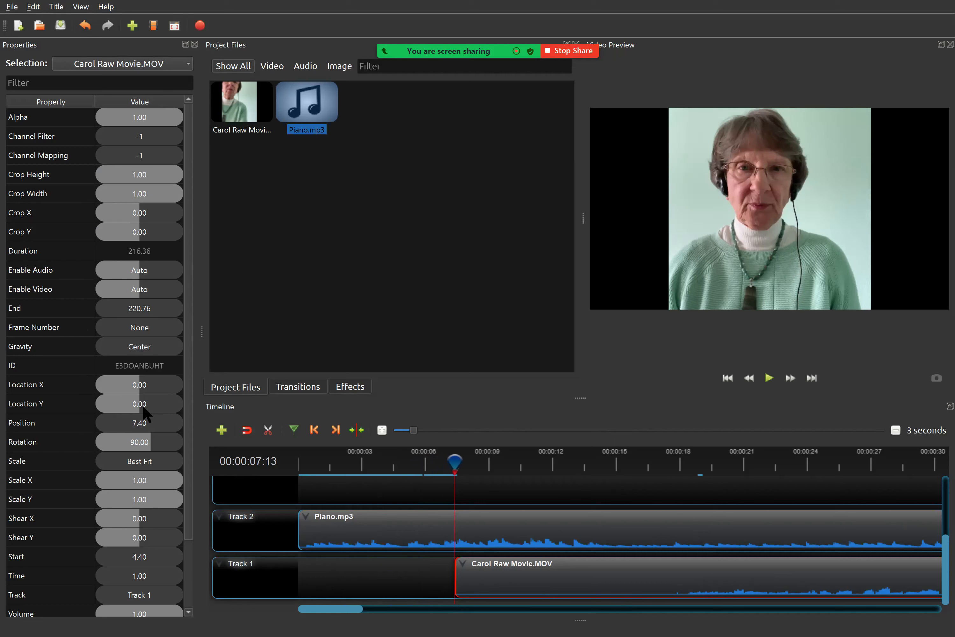
Step: Shift Carol Raw Movie.MOV to Location X -0.21 and shrink it proportionally with Scale X and Scale Y at 0.26
{"action": "left_click", "coordinate": [141, 389]}
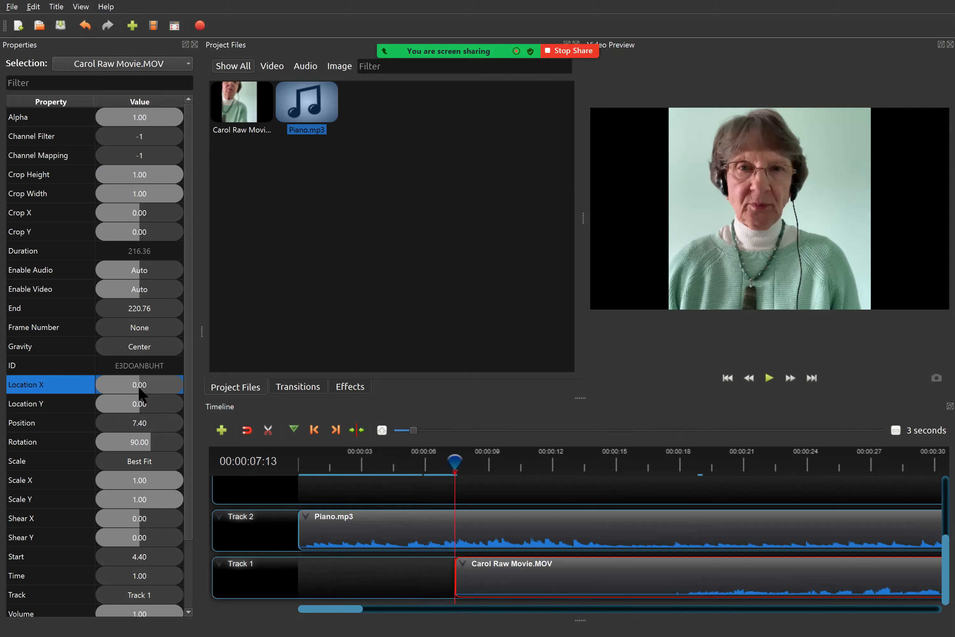
{"action": "mouse_move", "coordinate": [138, 388]}
{"action": "left_mouse_down"}
{"action": "mouse_move", "coordinate": [119, 387]}
{"action": "mouse_move", "coordinate": [151, 387]}
{"action": "mouse_move", "coordinate": [131, 386]}
{"action": "left_mouse_up"}
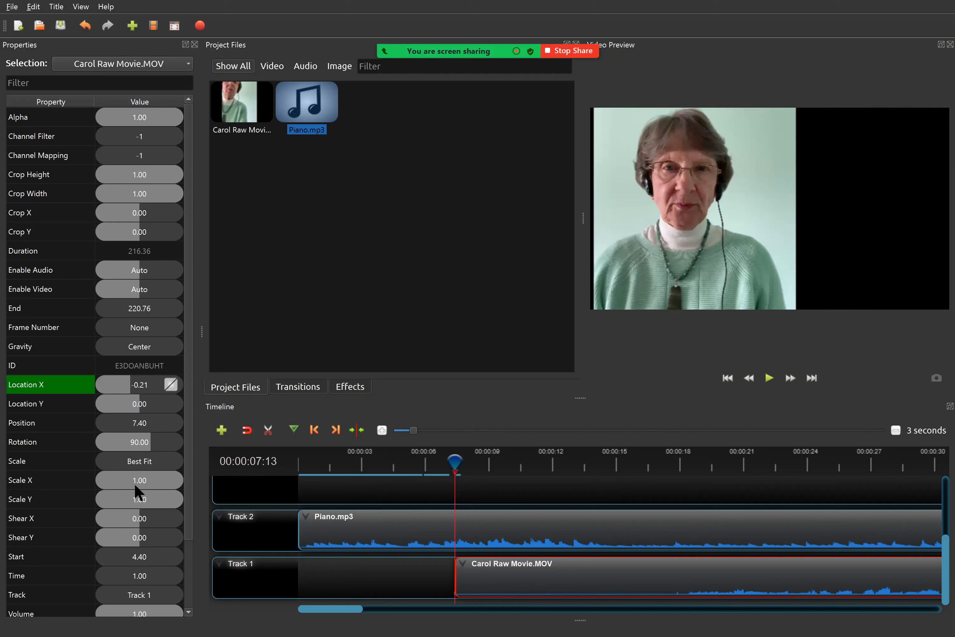
{"action": "left_click", "coordinate": [144, 479]}
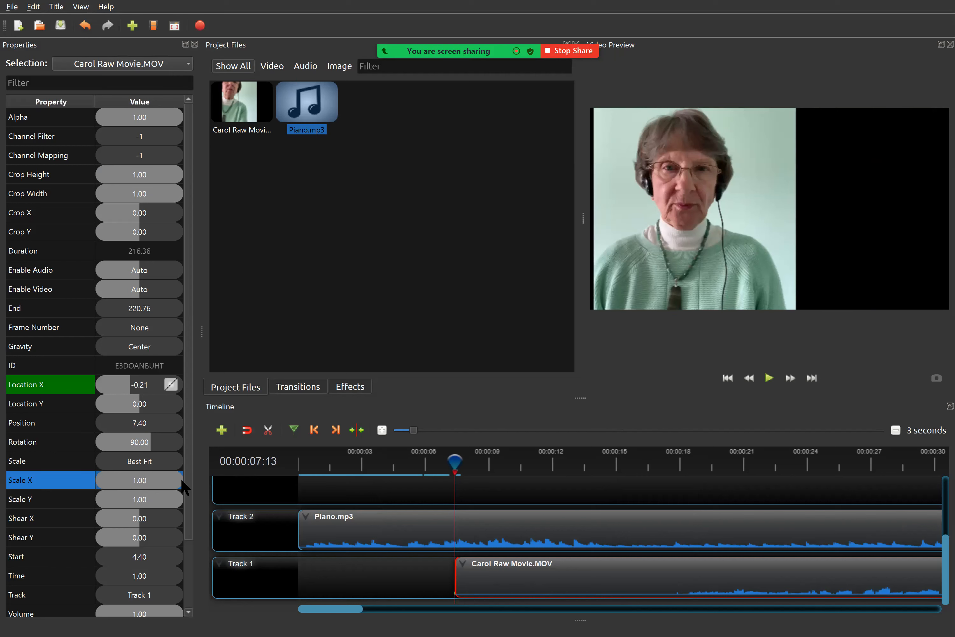
{"action": "left_click_drag", "start_coordinate": [180, 477], "coordinate": [117, 475]}
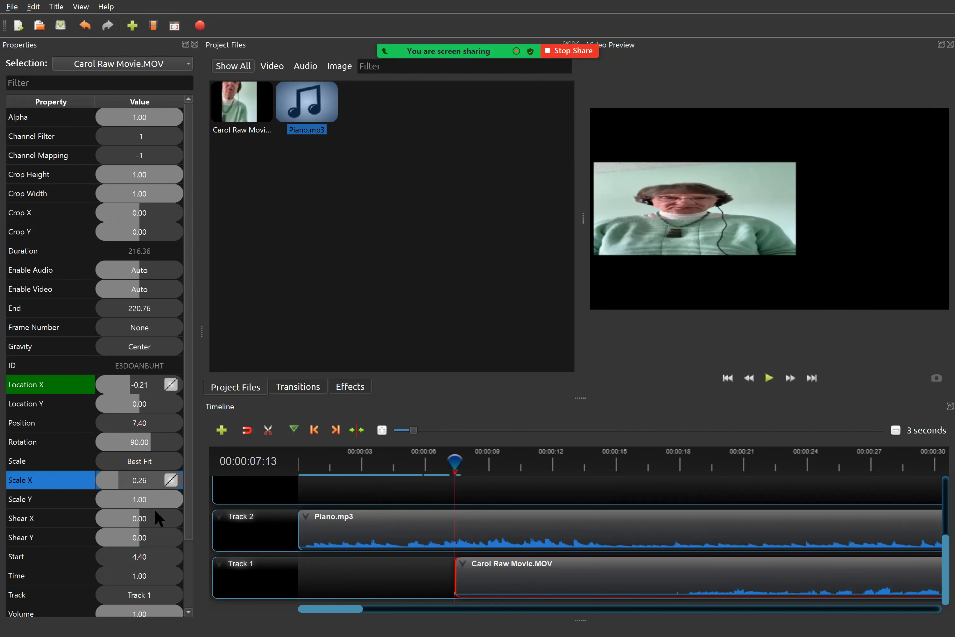
{"action": "left_click", "coordinate": [146, 497]}
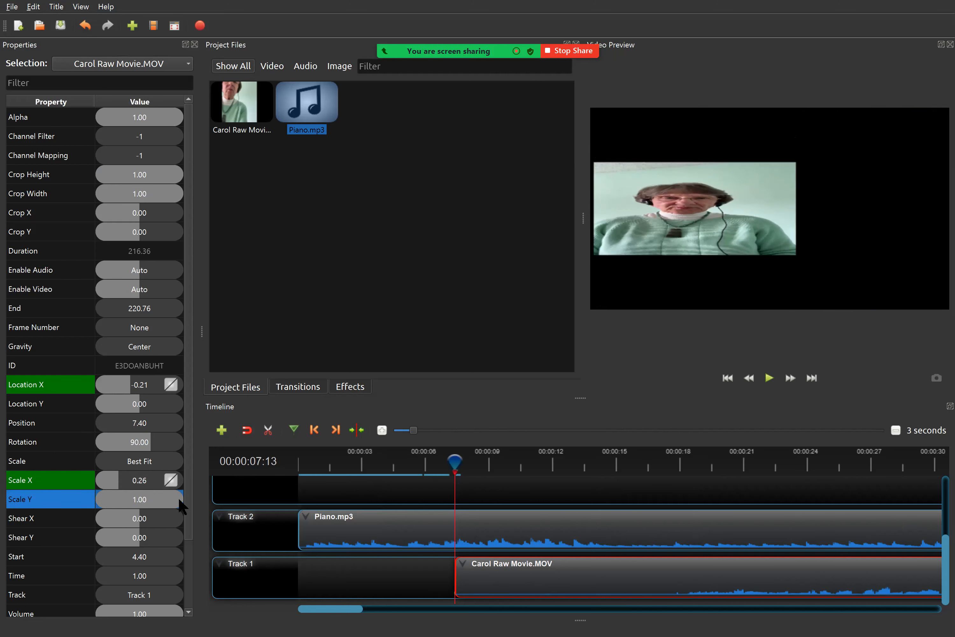
{"action": "left_click_drag", "start_coordinate": [179, 497], "coordinate": [117, 494]}
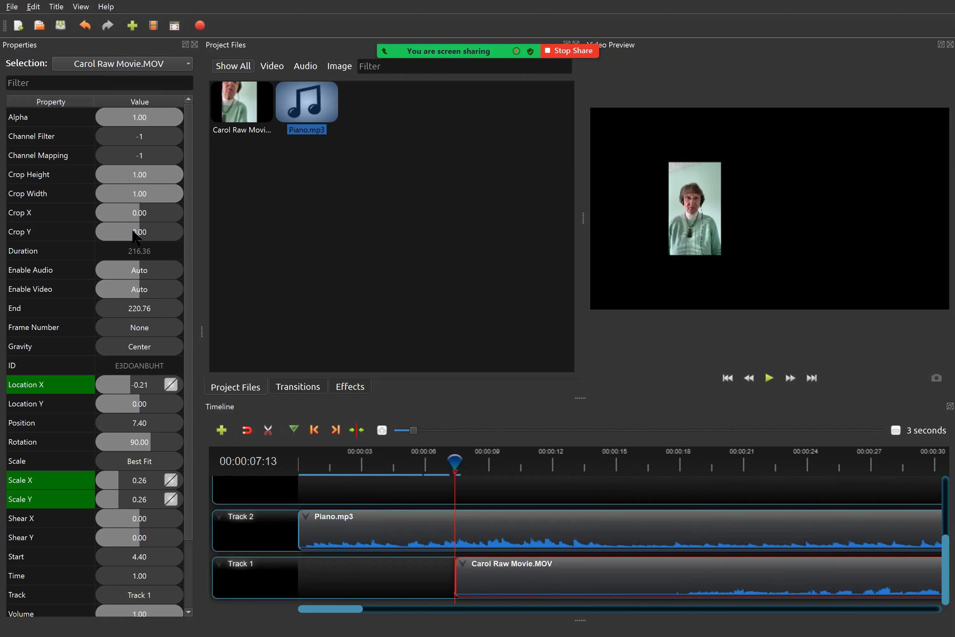
Step: Crop Carol Raw Movie.MOV with Crop Y 0.09, Crop X -0.12, Crop Height 1.00 and Crop Width 0.94
{"action": "left_click_drag", "start_coordinate": [142, 240], "coordinate": [146, 246]}
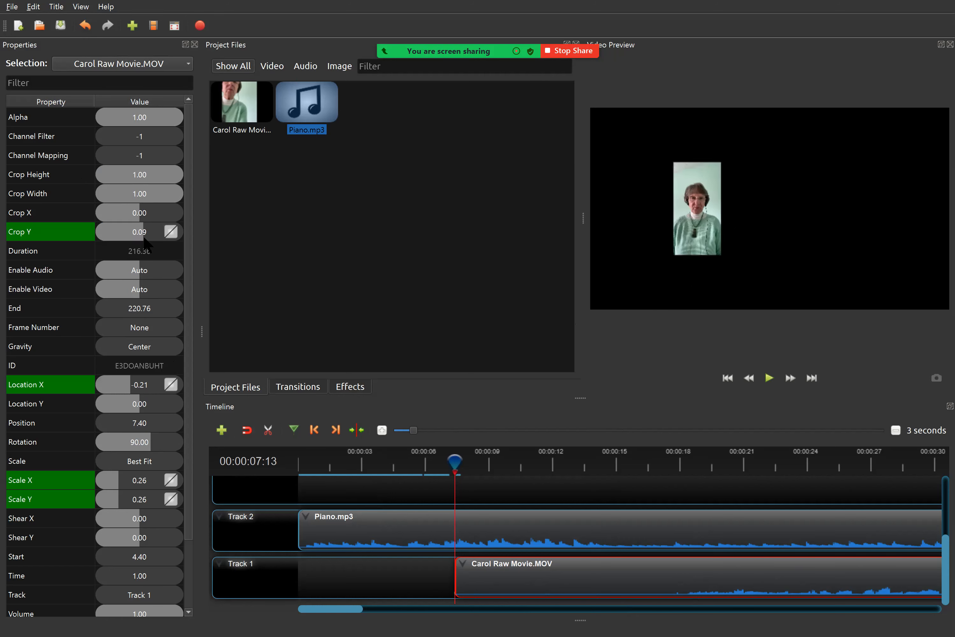
{"action": "left_click", "coordinate": [145, 213]}
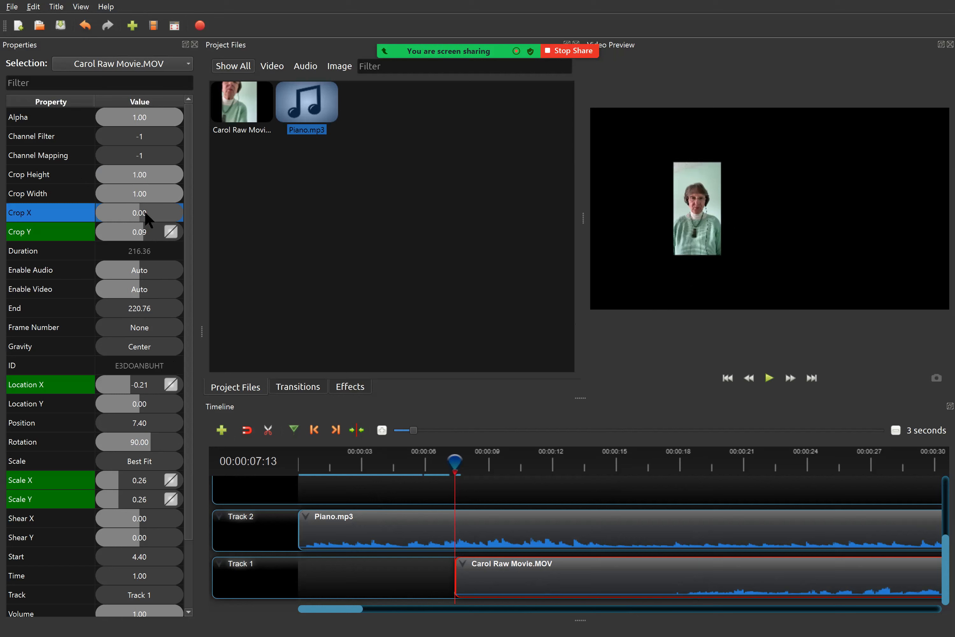
{"action": "mouse_move", "coordinate": [146, 212]}
{"action": "left_mouse_down"}
{"action": "mouse_move", "coordinate": [122, 218]}
{"action": "mouse_move", "coordinate": [142, 220]}
{"action": "mouse_move", "coordinate": [133, 226]}
{"action": "left_mouse_up"}
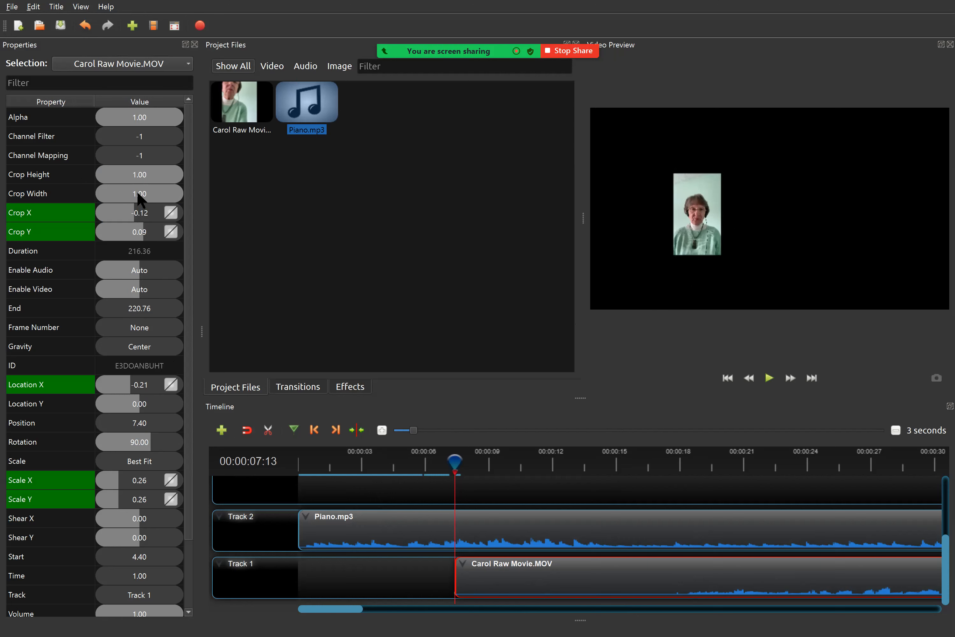
{"action": "left_click_drag", "start_coordinate": [141, 174], "coordinate": [187, 186]}
{"action": "left_click", "coordinate": [158, 190]}
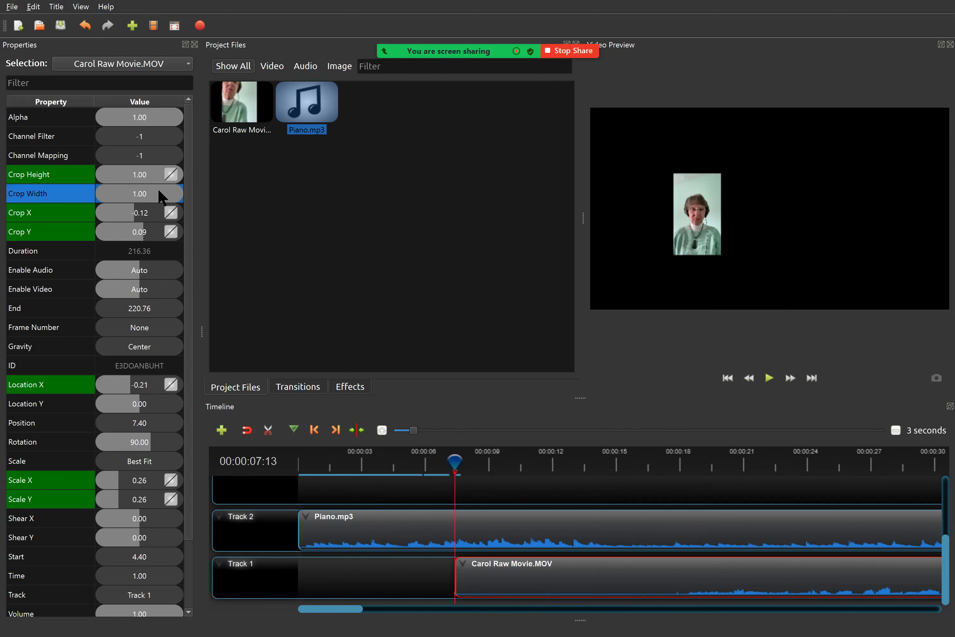
{"action": "left_click", "coordinate": [141, 194]}
{"action": "left_click_drag", "start_coordinate": [171, 193], "coordinate": [178, 191]}
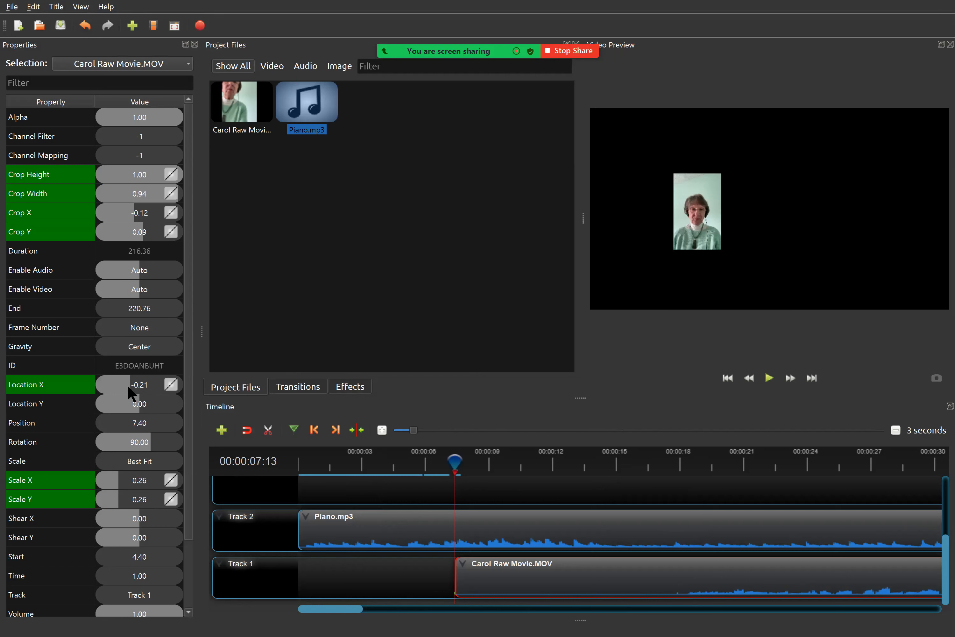
Step: Place the shrunken clip in the upper-left corner of the video frame with Location X -0.43 and Location Y -0.32
{"action": "left_click_drag", "start_coordinate": [128, 387], "coordinate": [120, 393]}
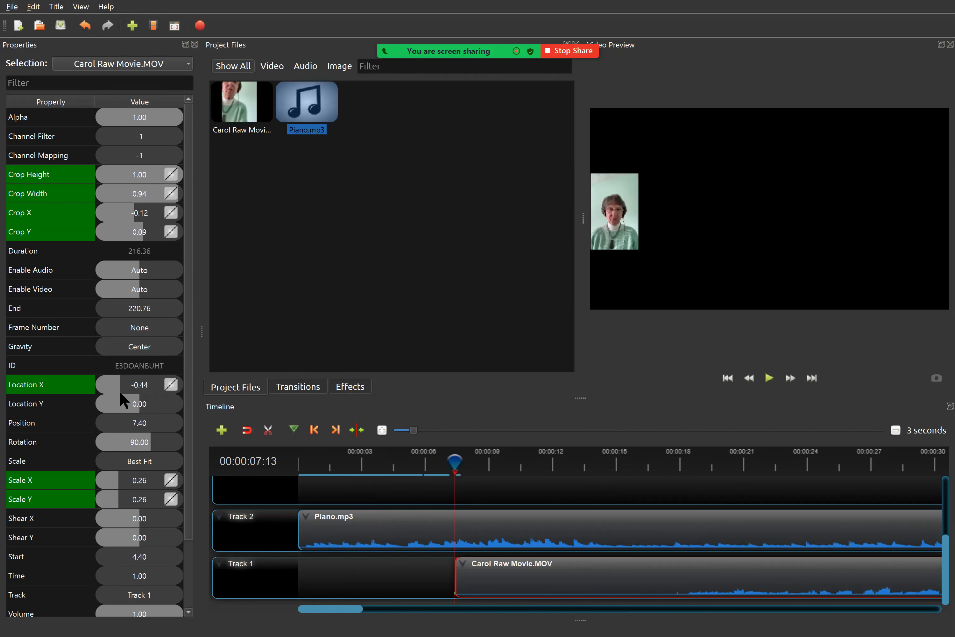
{"action": "double_click", "coordinate": [152, 384]}
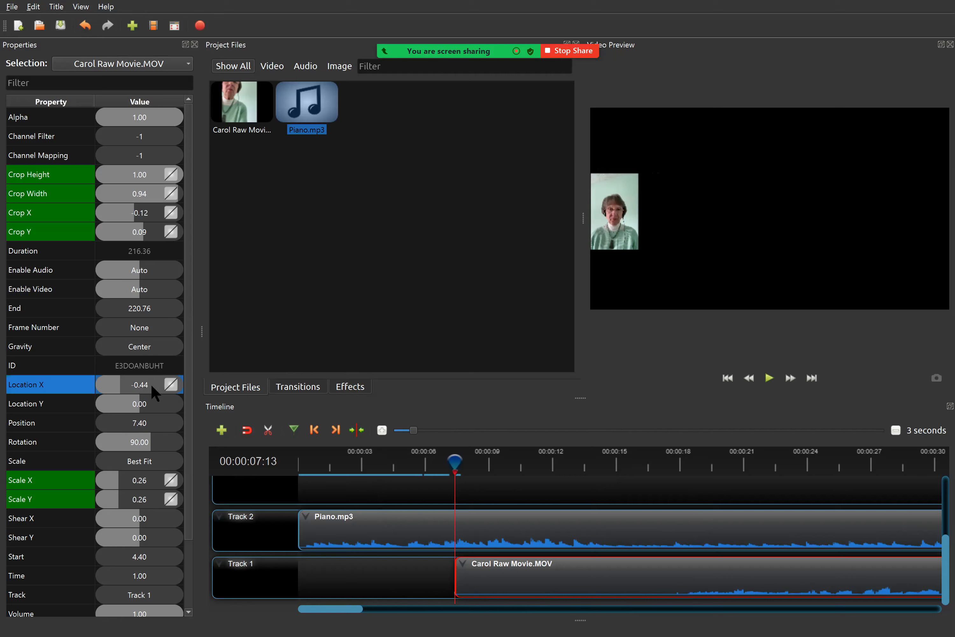
{"action": "key", "text": "End"}
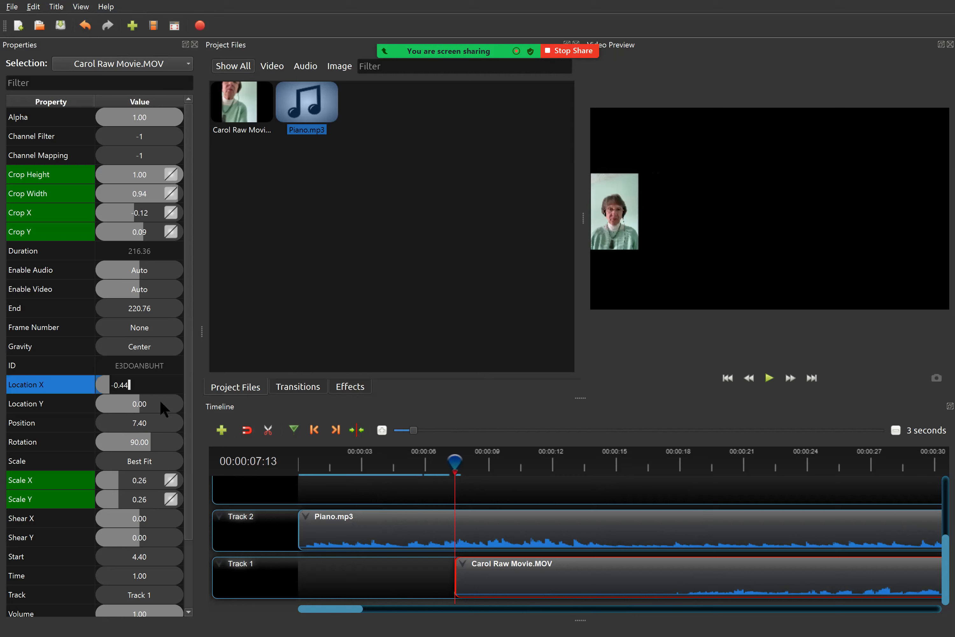
{"action": "key", "text": "BackSpace"}
{"action": "type", "text": "3"}
{"action": "key", "text": "Return"}
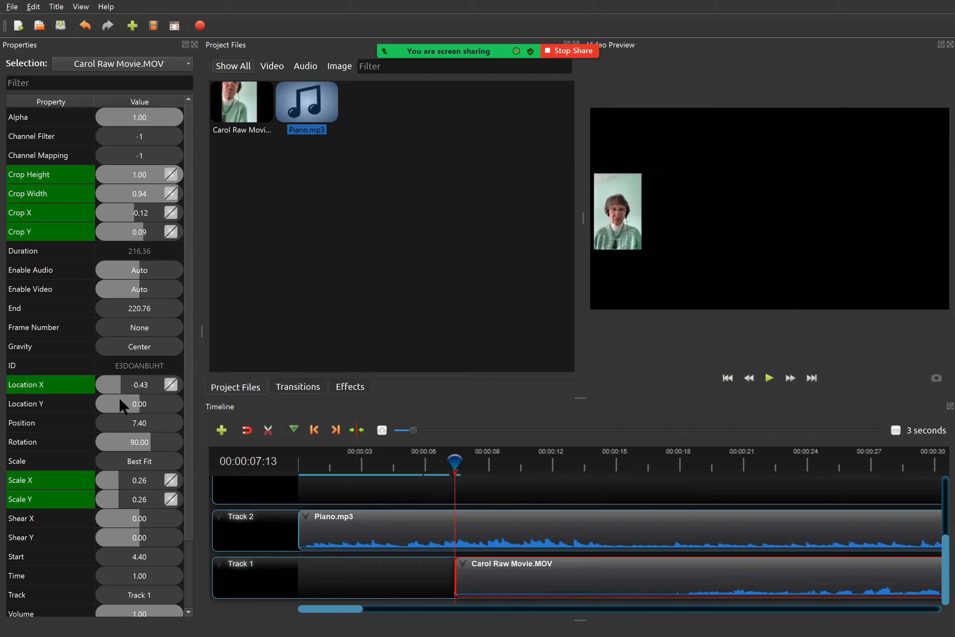
{"action": "left_click", "coordinate": [137, 406]}
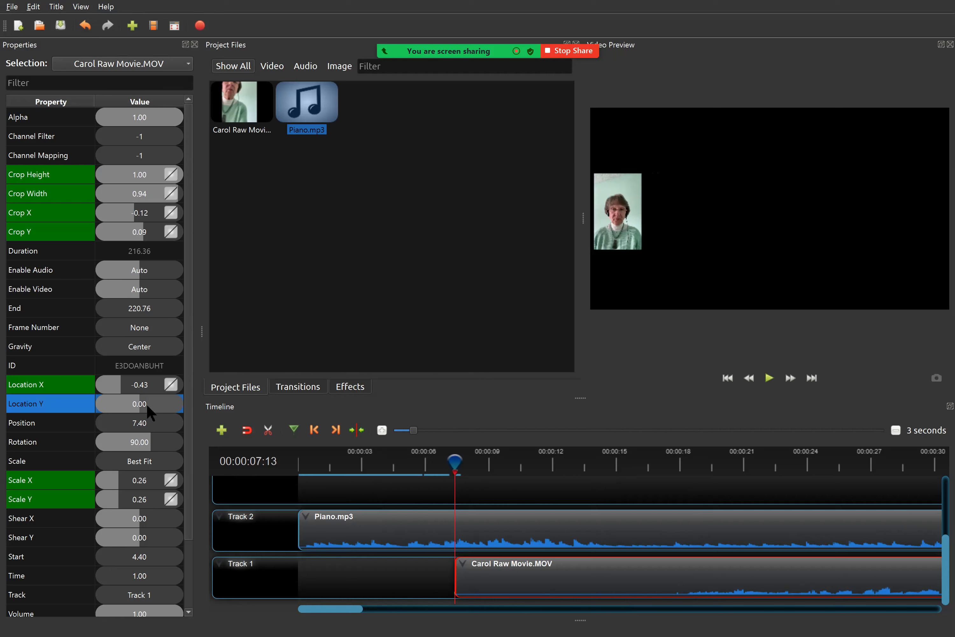
{"action": "left_click", "coordinate": [143, 406]}
{"action": "left_click_drag", "start_coordinate": [143, 407], "coordinate": [125, 407]}
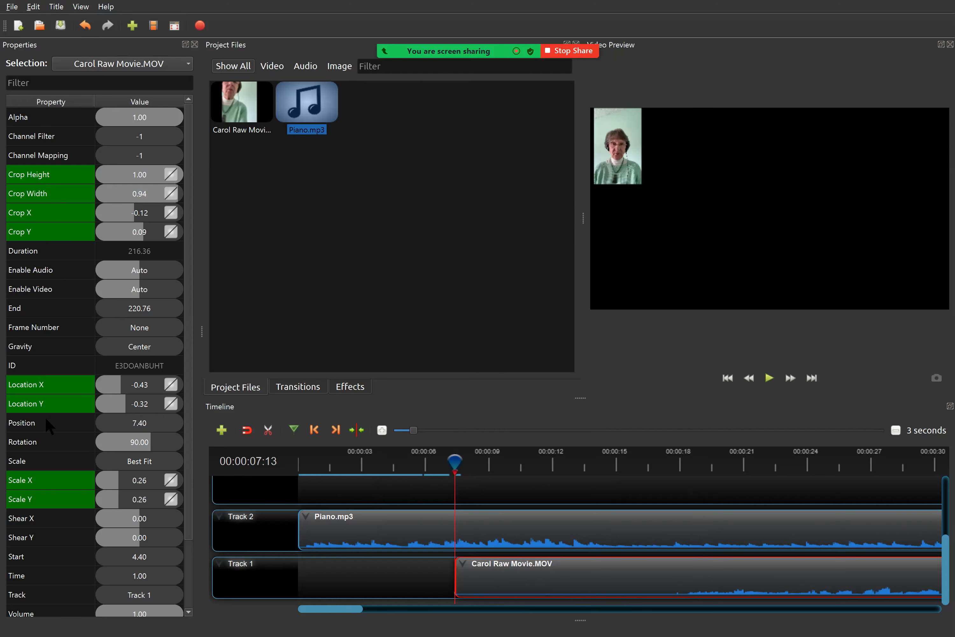
Step: Set the volume of Carol Raw Movie.MOV to 0.15
{"action": "scroll", "coordinate": [54, 509], "scroll_direction": "down", "scroll_amount": 1}
{"action": "scroll", "coordinate": [51, 505], "scroll_direction": "up", "scroll_amount": 1}
{"action": "scroll", "coordinate": [60, 533], "scroll_direction": "down", "scroll_amount": 1}
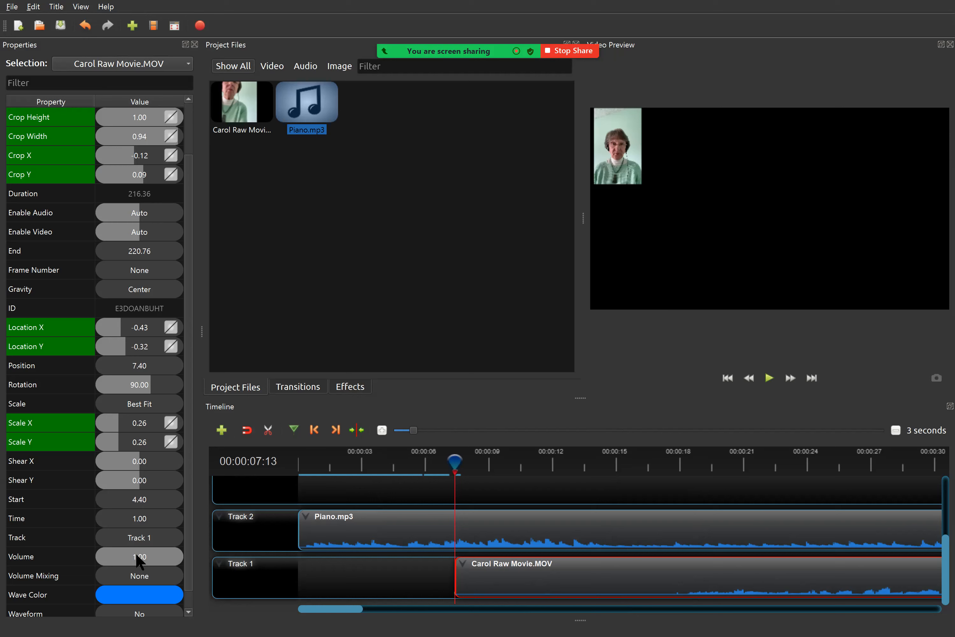
{"action": "left_click", "coordinate": [146, 563]}
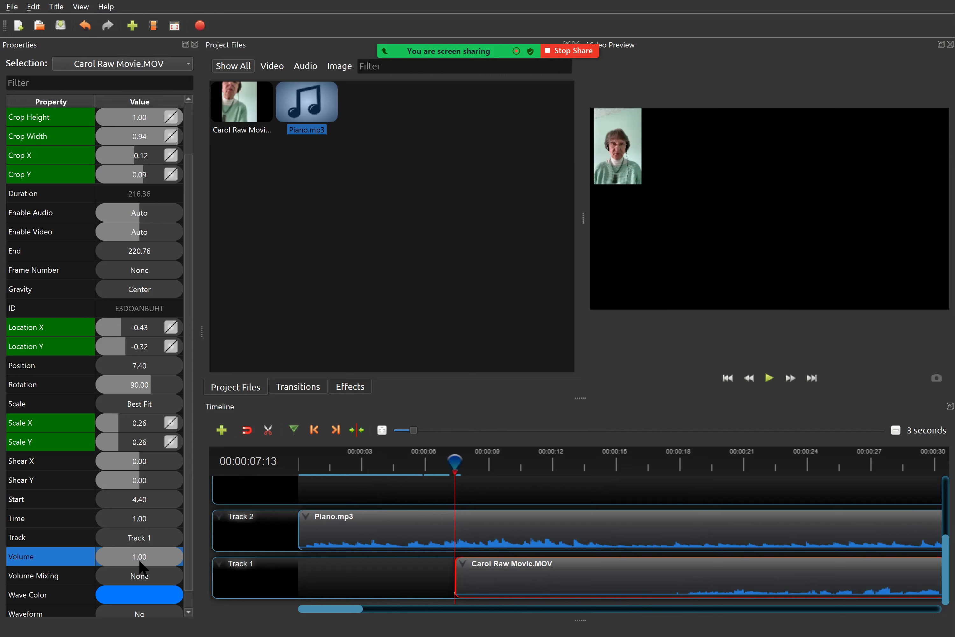
{"action": "left_click", "coordinate": [140, 559]}
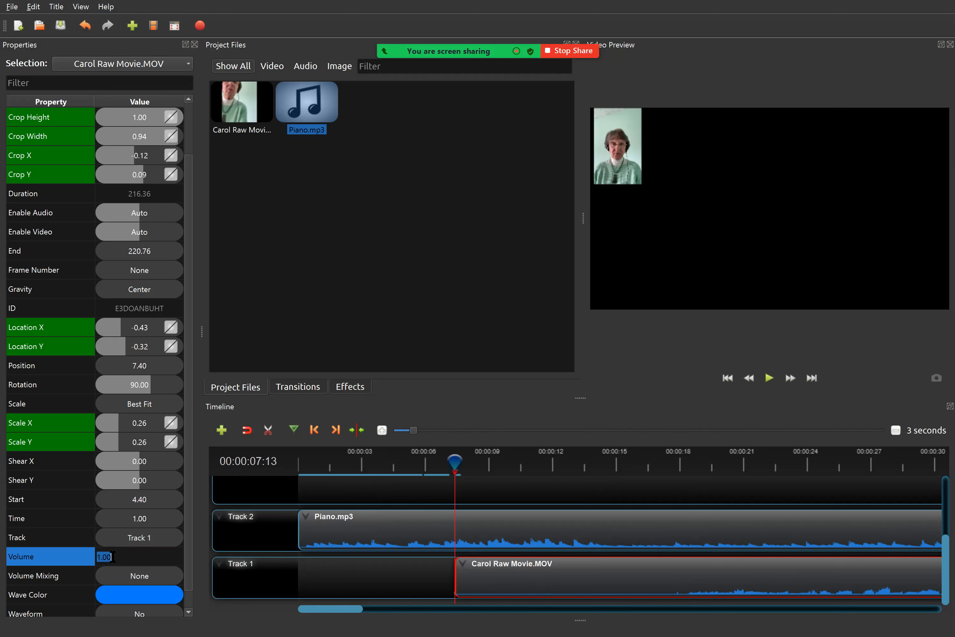
{"action": "key", "text": "BackSpace"}
{"action": "type", "text": ".15"}
{"action": "key", "text": "Return"}
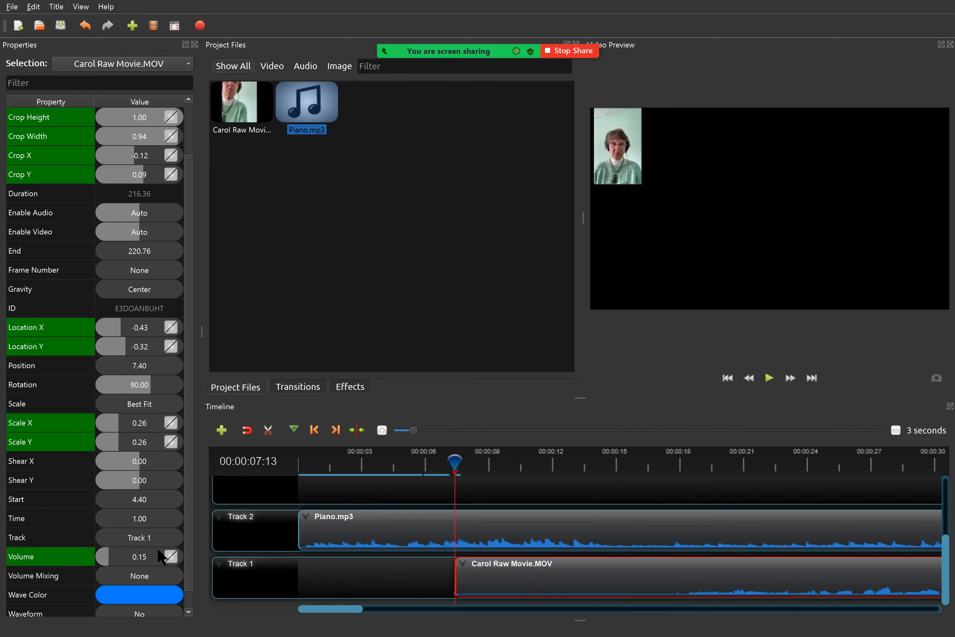
{"action": "scroll", "coordinate": [150, 542], "scroll_direction": "up", "scroll_amount": 1}
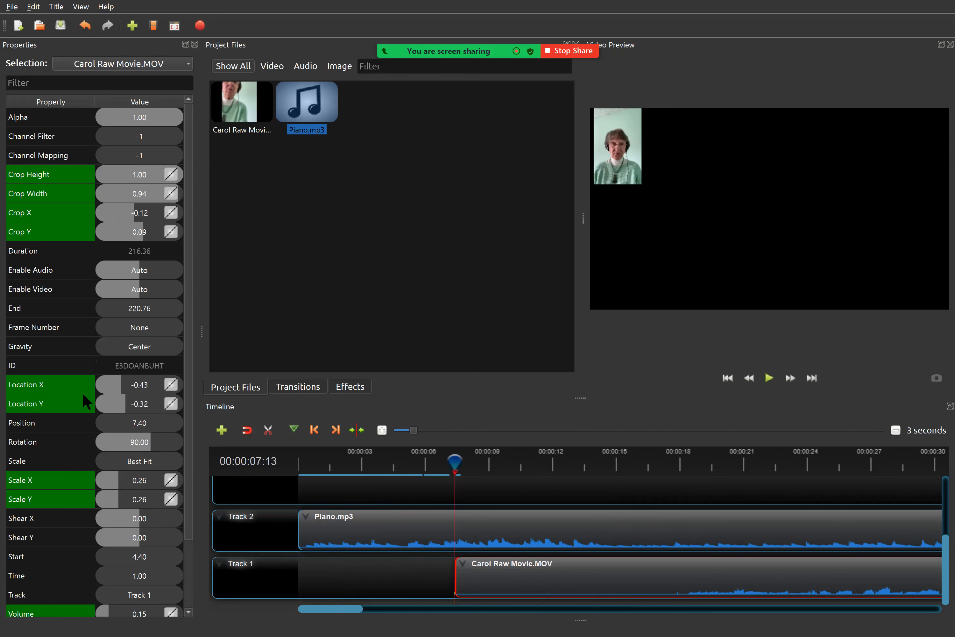
{"action": "scroll", "coordinate": [76, 487], "scroll_direction": "down", "scroll_amount": 1}
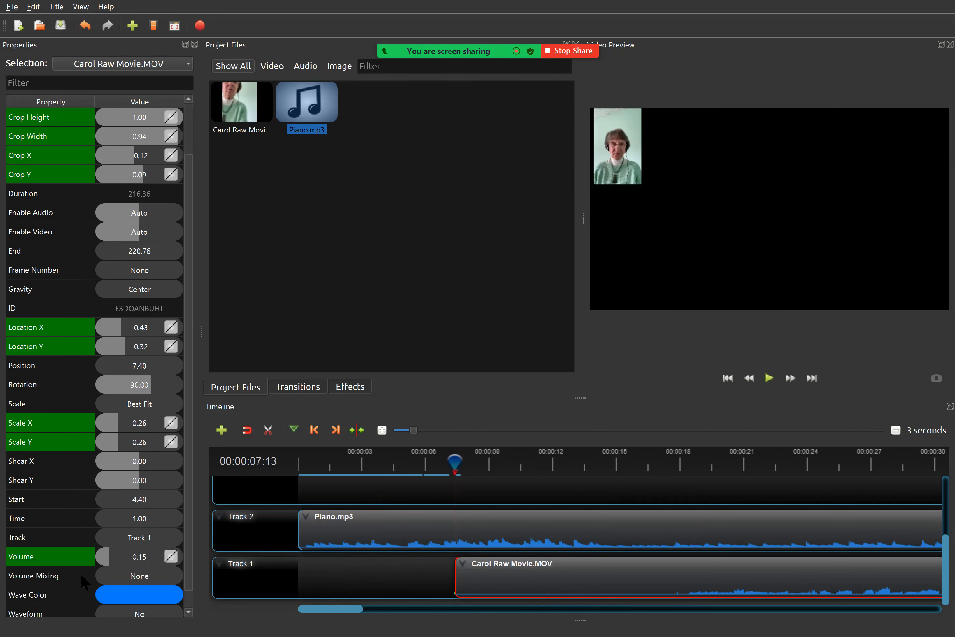
{"action": "scroll", "coordinate": [90, 552], "scroll_direction": "up", "scroll_amount": 1}
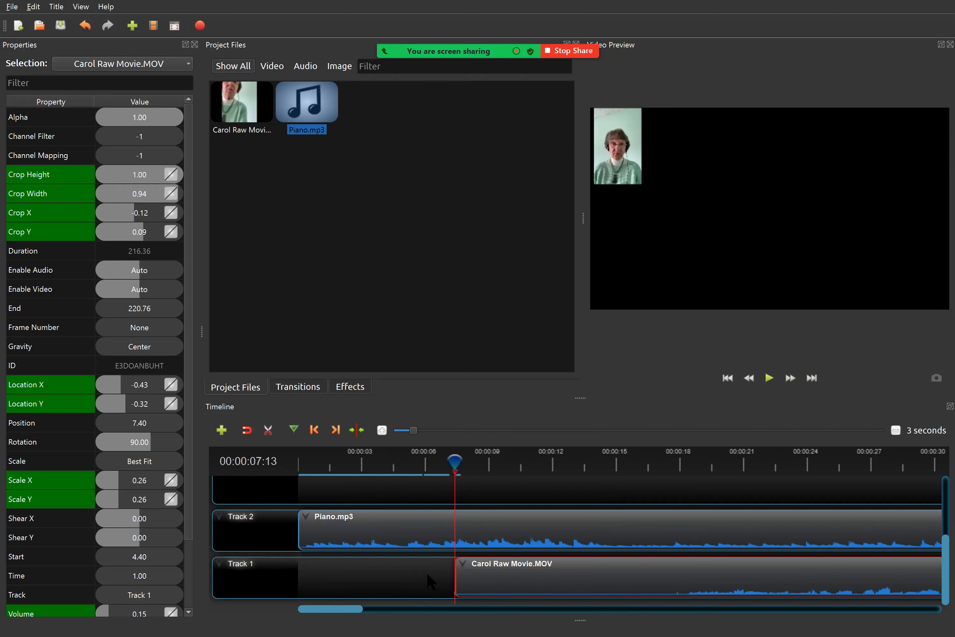
{"action": "scroll", "coordinate": [426, 530], "scroll_direction": "up", "scroll_amount": 2}
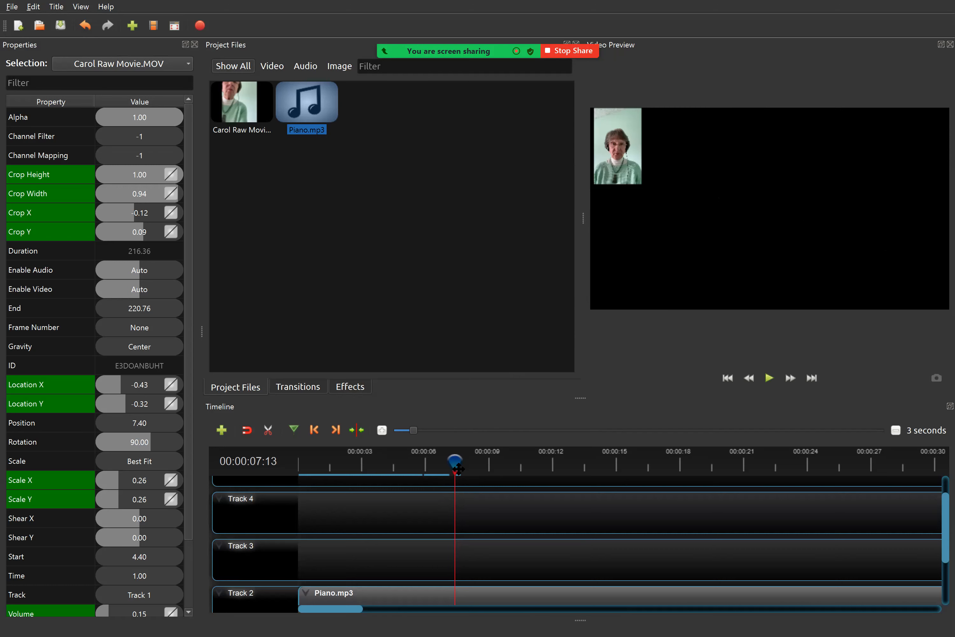
Step: Open LoveUnknownAll 3.osp from Documents > LPUMC Video Production > Love Unknown, without saving the current project
{"action": "left_click", "coordinate": [11, 7]}
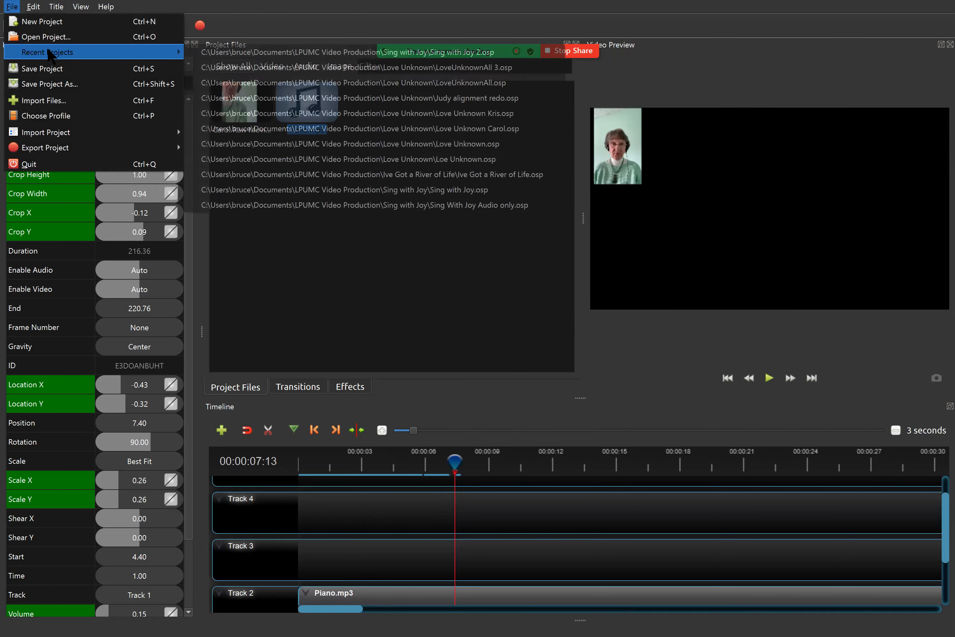
{"action": "left_click", "coordinate": [48, 38]}
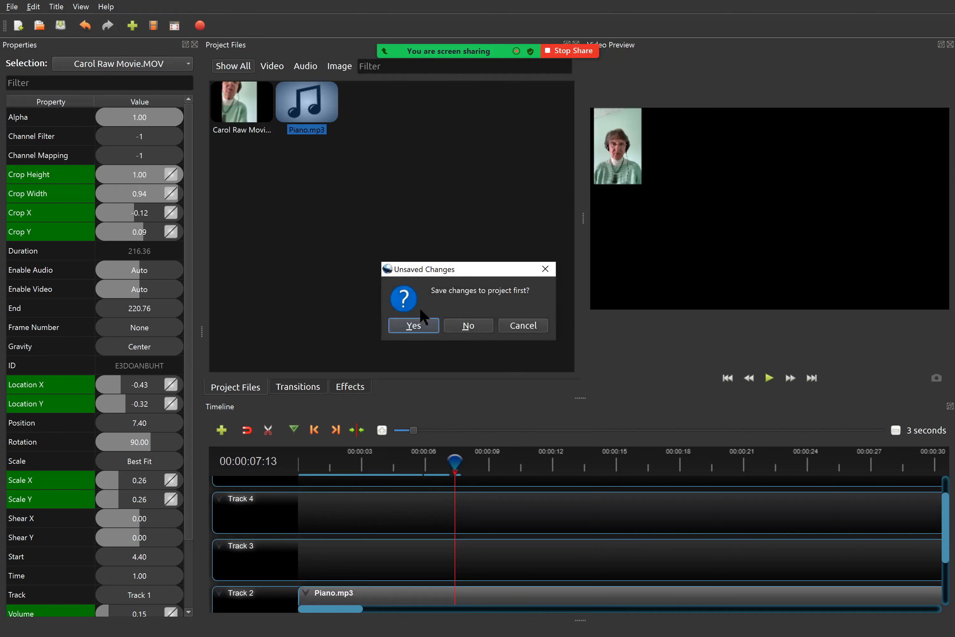
{"action": "left_click", "coordinate": [465, 327]}
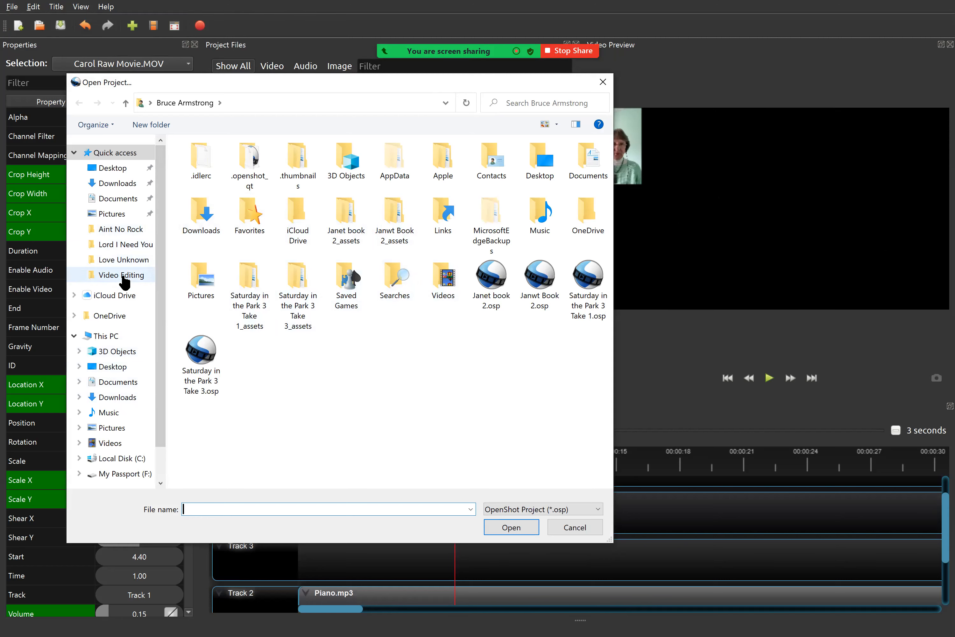
{"action": "left_click", "coordinate": [124, 279]}
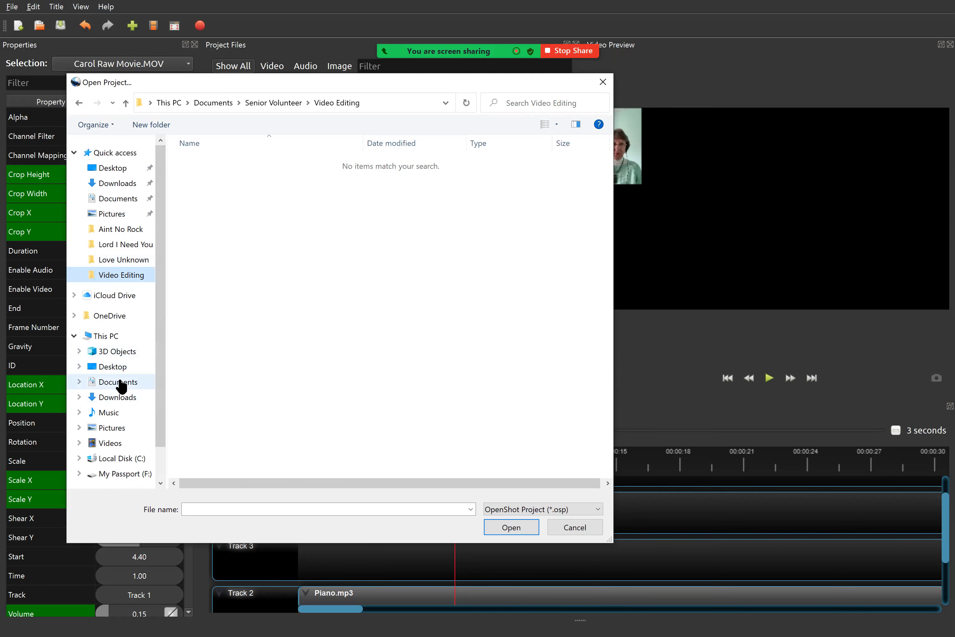
{"action": "left_click", "coordinate": [120, 383]}
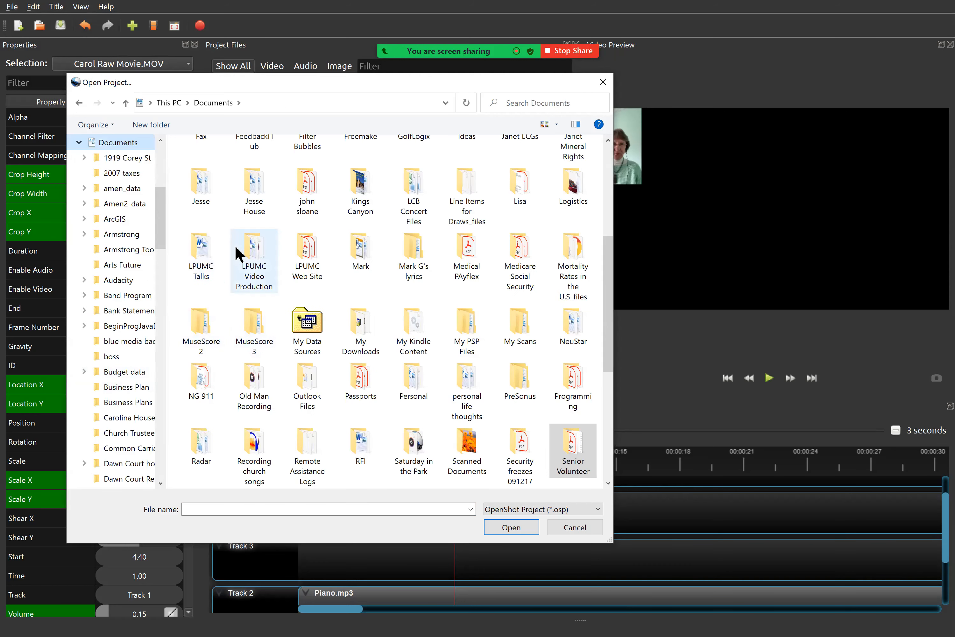
{"action": "left_click", "coordinate": [251, 252]}
{"action": "double_click", "coordinate": [249, 245]}
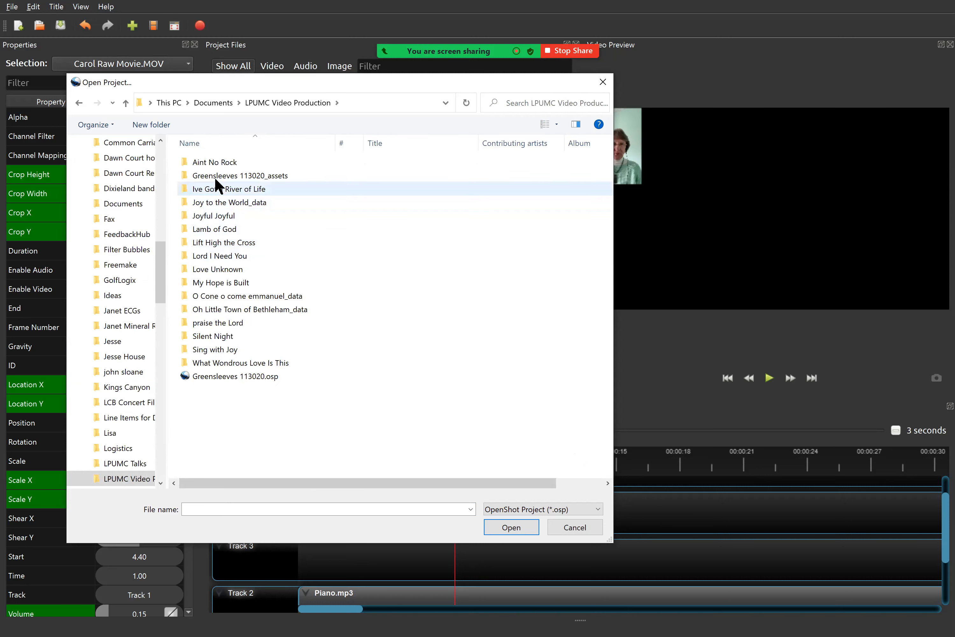
{"action": "left_click", "coordinate": [213, 267]}
{"action": "double_click", "coordinate": [213, 267]}
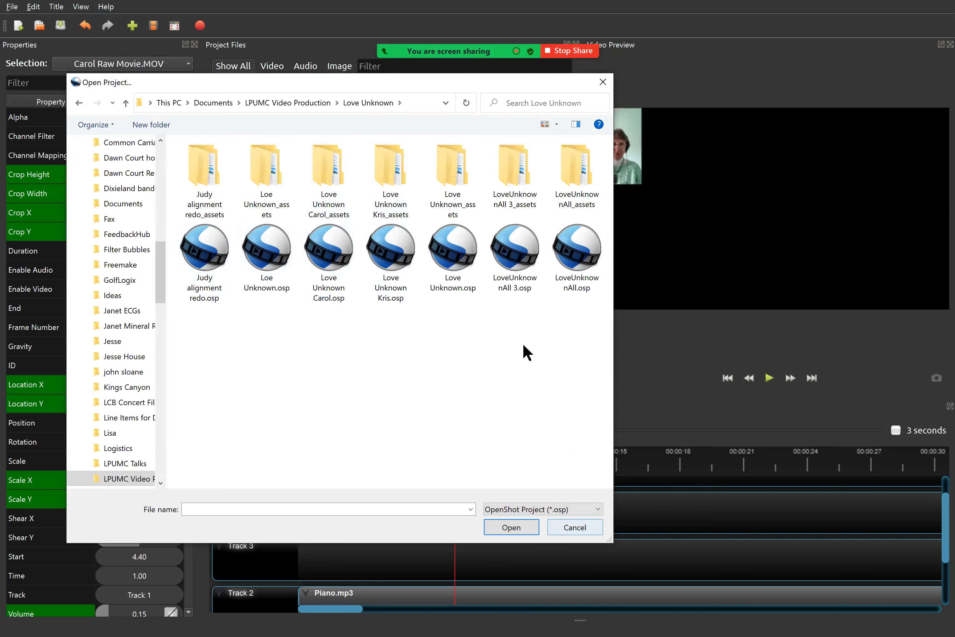
{"action": "double_click", "coordinate": [518, 259]}
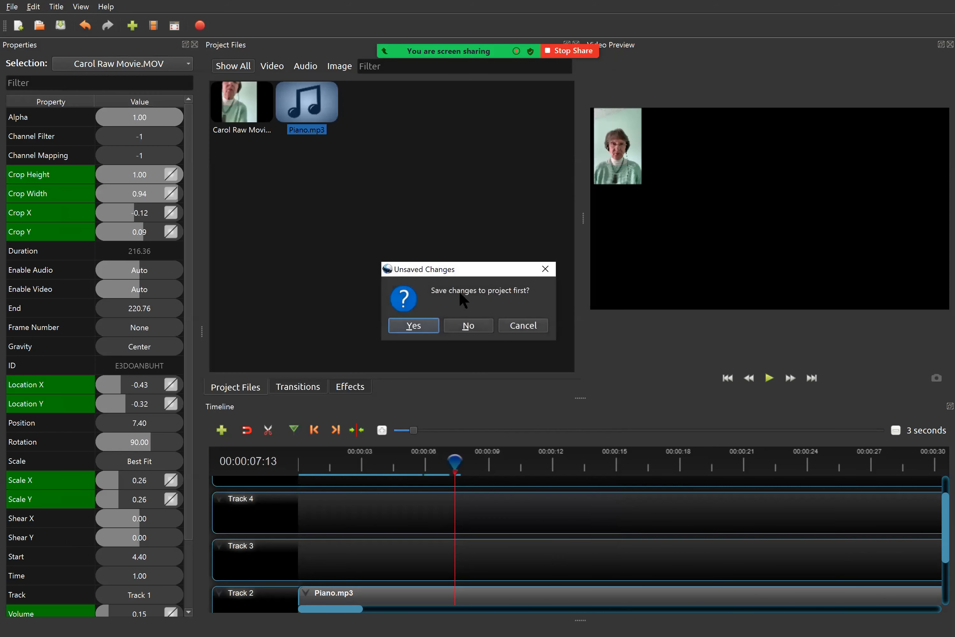
{"action": "left_click", "coordinate": [467, 325]}
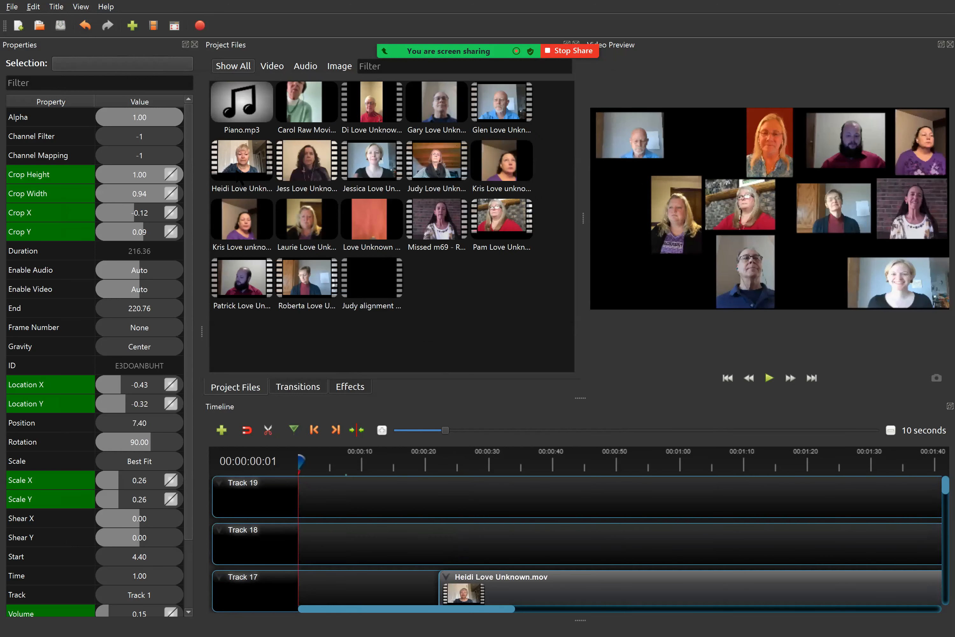
Step: Move the playhead to 00:00:48:16 to preview the combined singers' video grid
{"action": "left_click", "coordinate": [240, 115]}
{"action": "left_click", "coordinate": [293, 117]}
{"action": "left_click", "coordinate": [300, 459]}
{"action": "left_click_drag", "start_coordinate": [300, 459], "coordinate": [606, 457]}
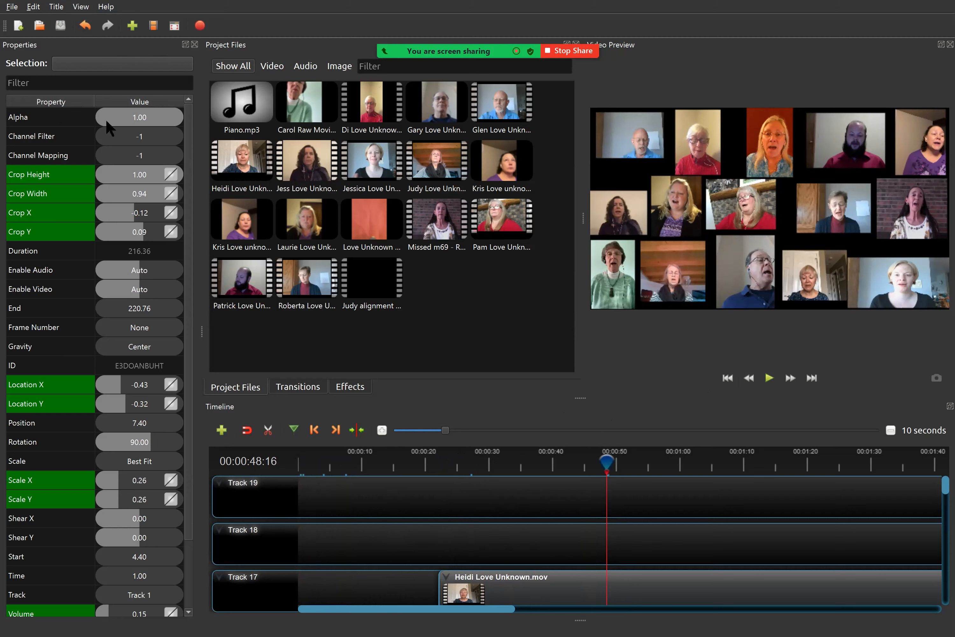
{"action": "left_click", "coordinate": [13, 8]}
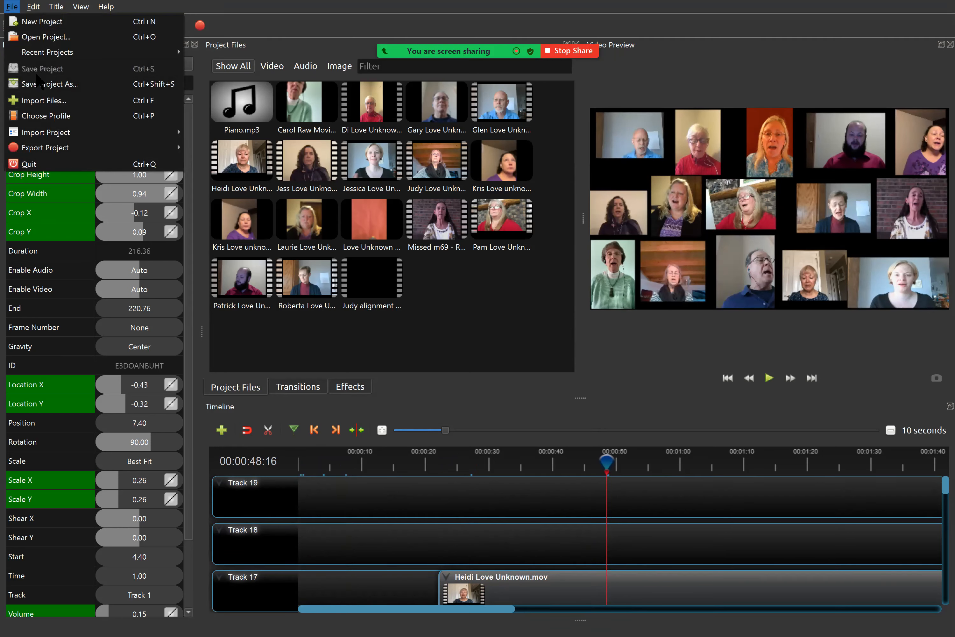
{"action": "mouse_move", "coordinate": [42, 147]}
{"action": "left_click", "coordinate": [74, 8]}
{"action": "mouse_move", "coordinate": [14, 8]}
{"action": "left_click", "coordinate": [34, 164]}
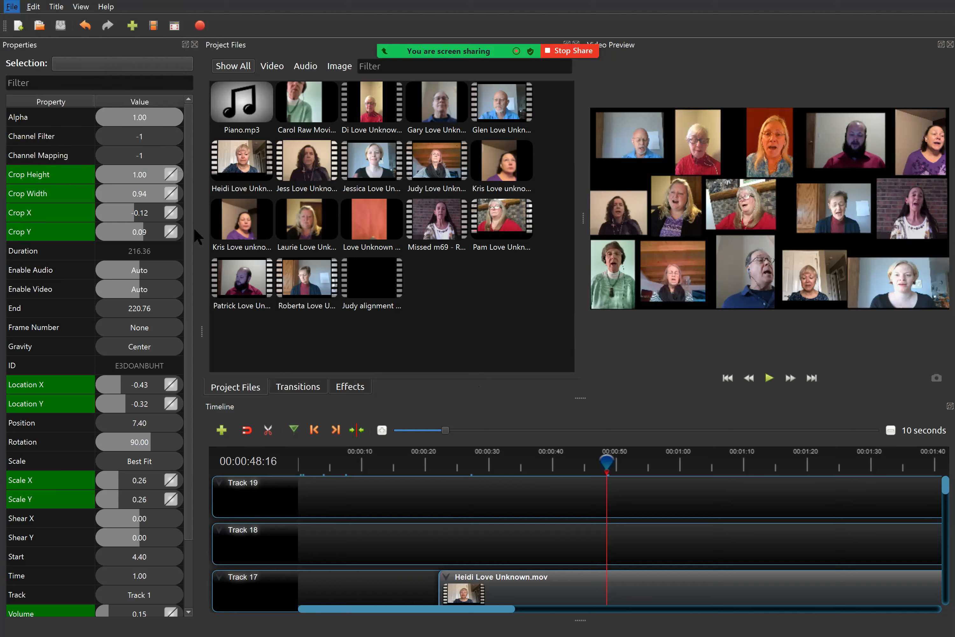